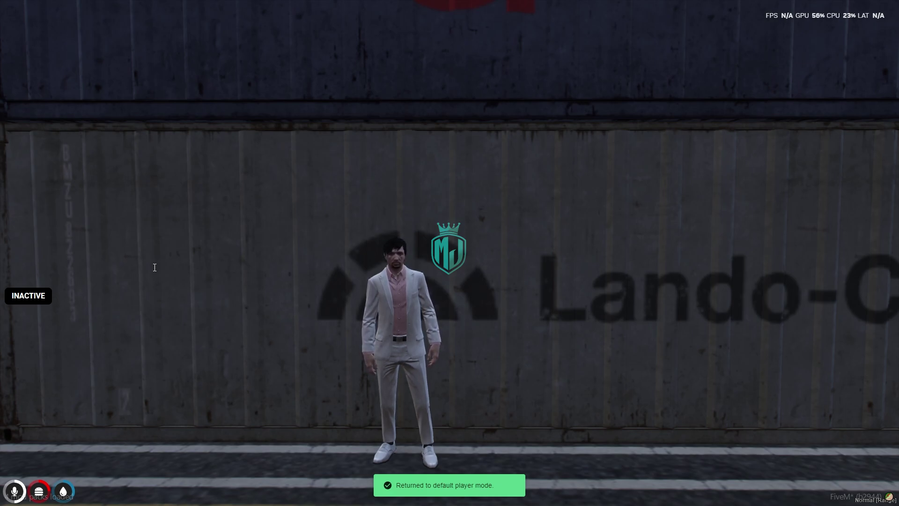
Switch to the browser and open the Crafting System V2 post's GitHub download link in a new tab
key("super")
left_click(112, 497)
scroll(346, 334, "down", 10)
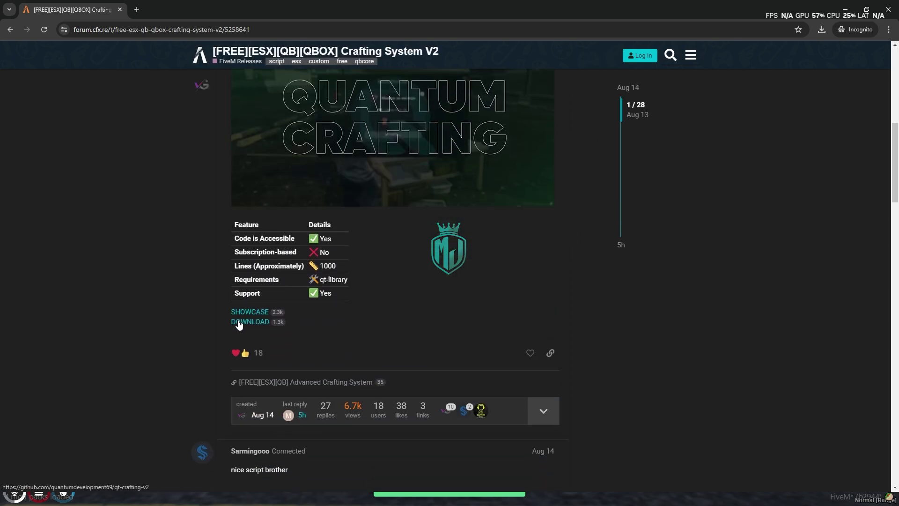
right_click(238, 322)
left_click(260, 330)
left_click(169, 10)
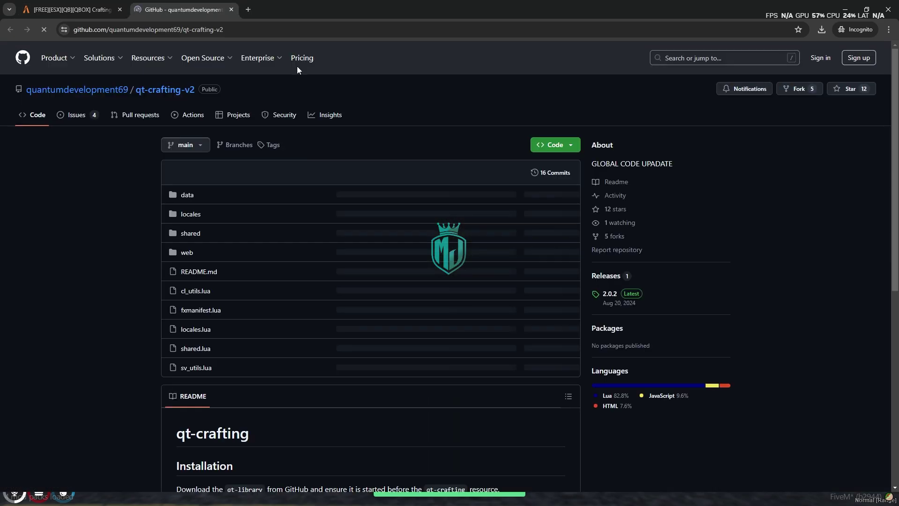
Download the qt-crafting-v2 repository as a ZIP and open the archive, dismissing the WinRAR licence notice
left_click(555, 145)
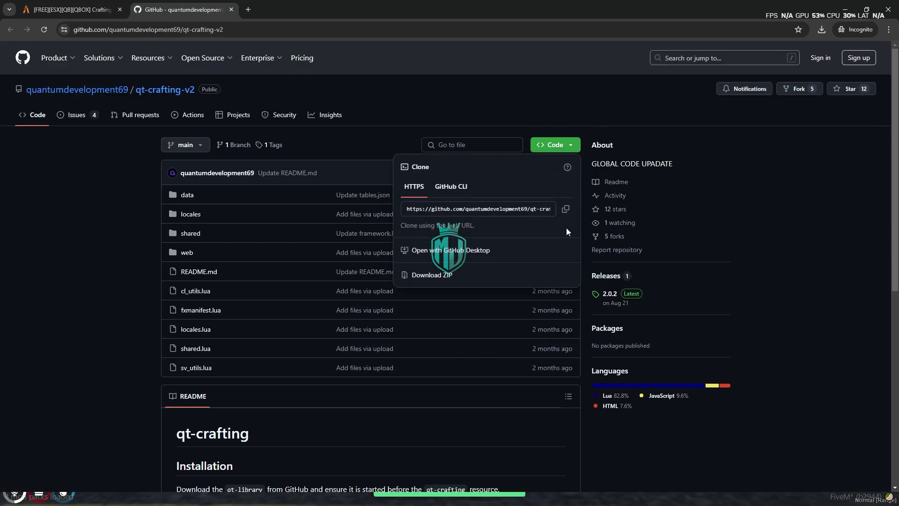
left_click(445, 276)
left_click(722, 84)
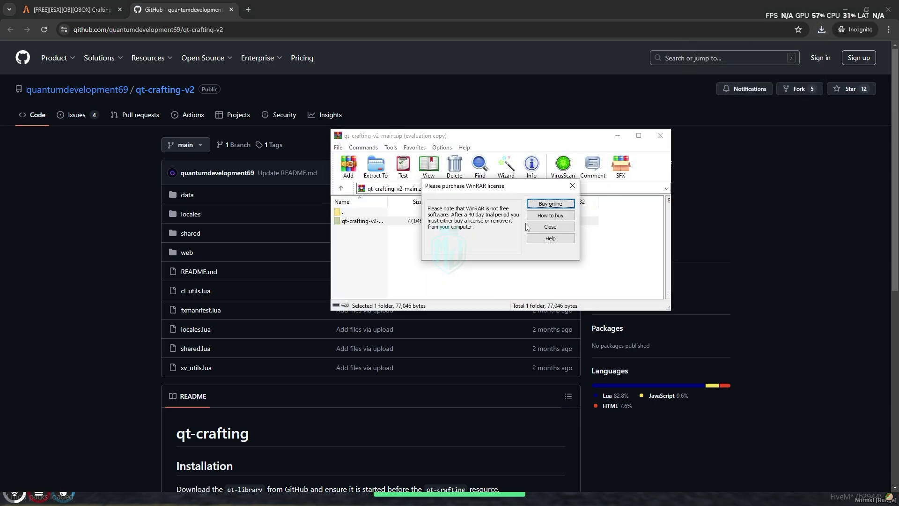
left_click(573, 186)
Copy the extracted crafting folder into the server's resources folder in File Explorer and rename it qt-crafting-v2
key("super")
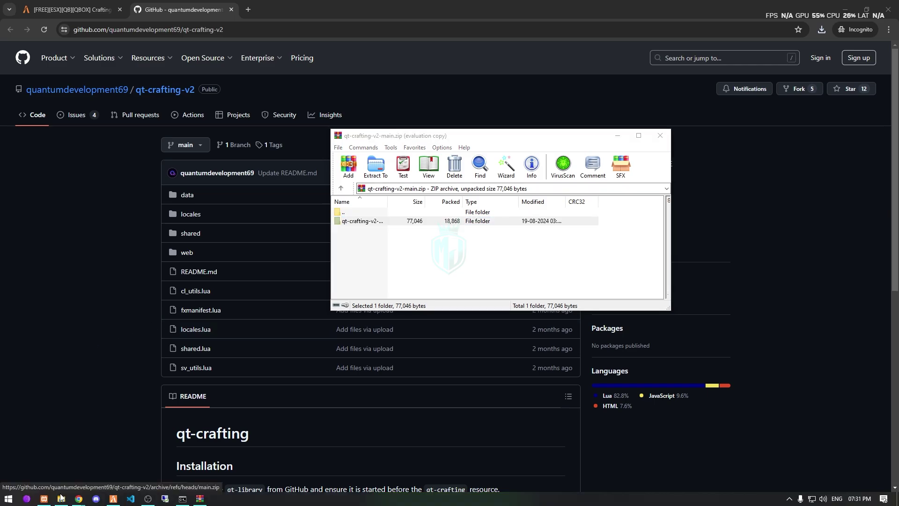
left_click(56, 498)
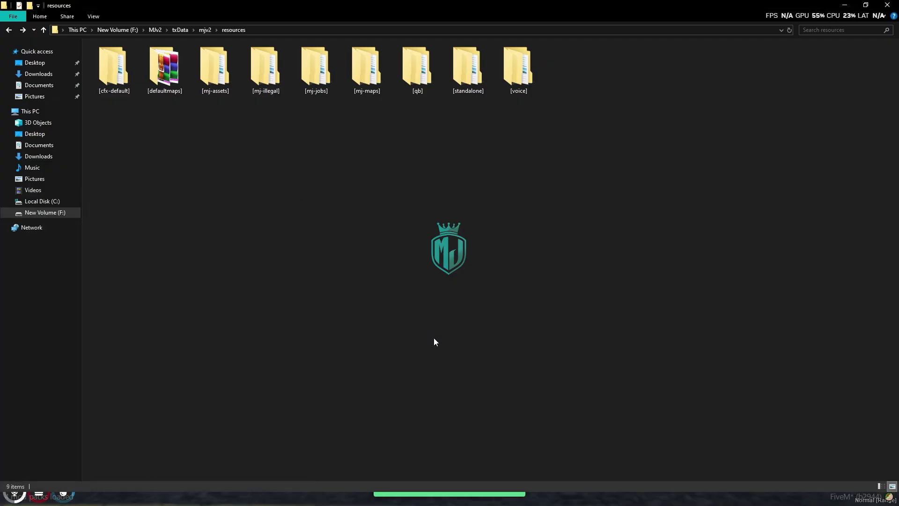
key("ctrl+v")
key("F2")
key("Right")
key("BackSpace")
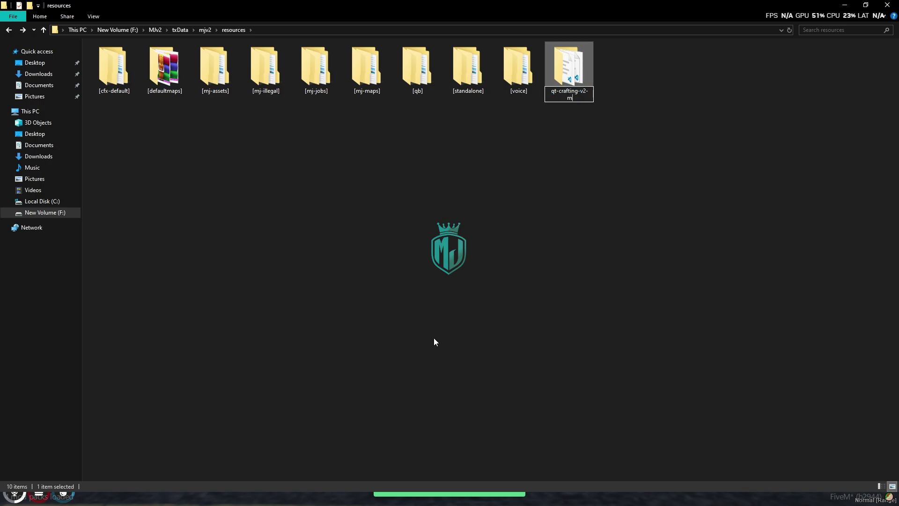
key("BackSpace")
key("BackSpace")
key("ctrl+a")
key("Return")
In the qt-crafting-v2 folder's shared.lua, set Shared.Framework to "qb" and Shared.Target to "qb-target"
key("Return")
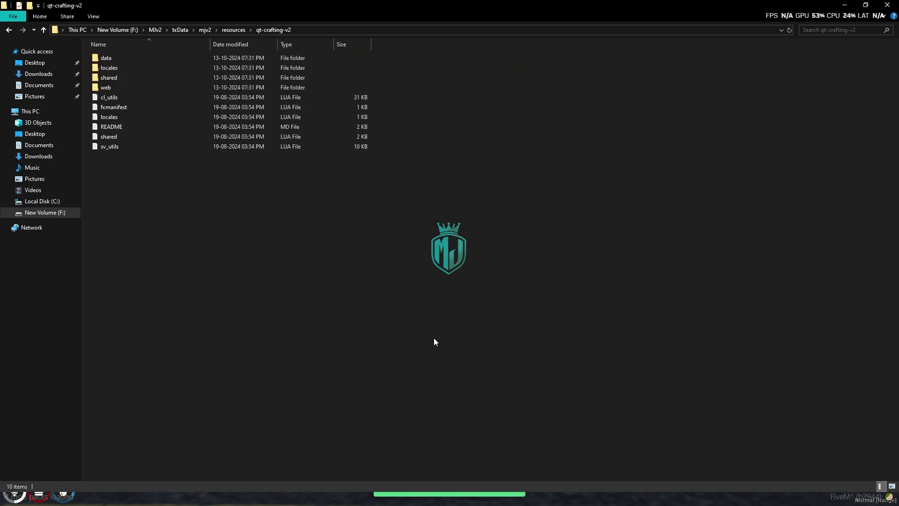
left_click(182, 136)
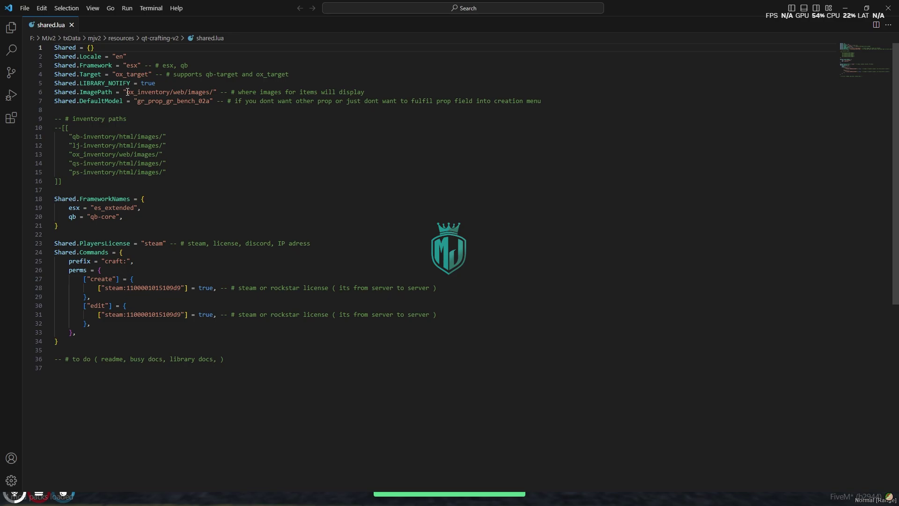
double_click(132, 67)
type("qb")
left_click_drag(114, 75, 126, 75)
type("qb")
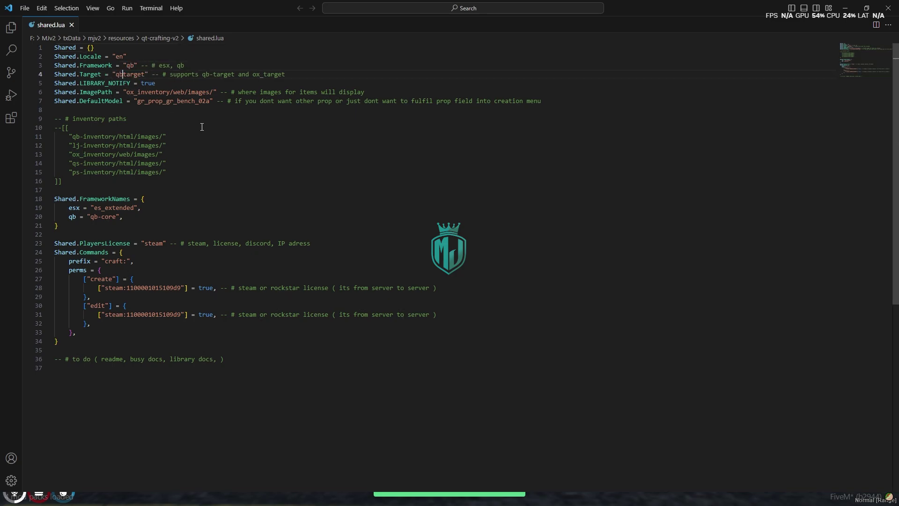
type("-")
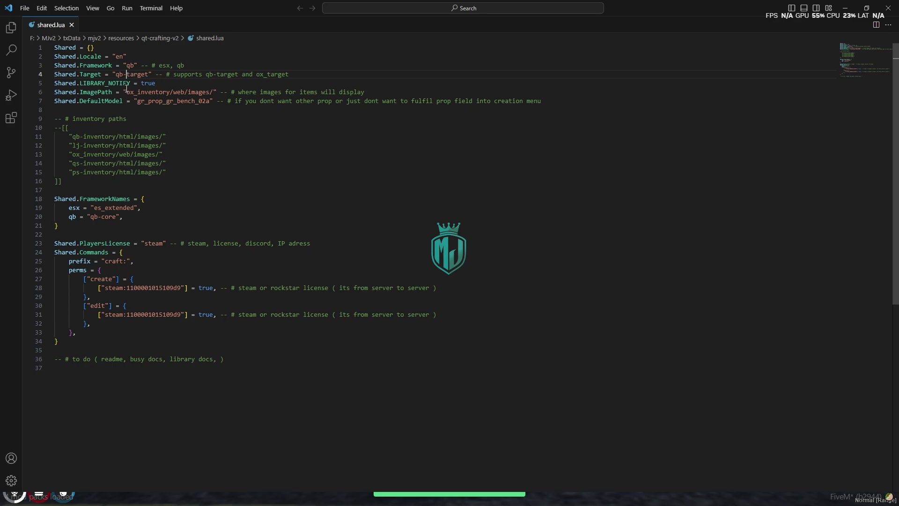
Change Shared.ImagePath in shared.lua to "qb-inventory/html/images/"
left_click_drag(125, 92, 137, 93)
type("qb")
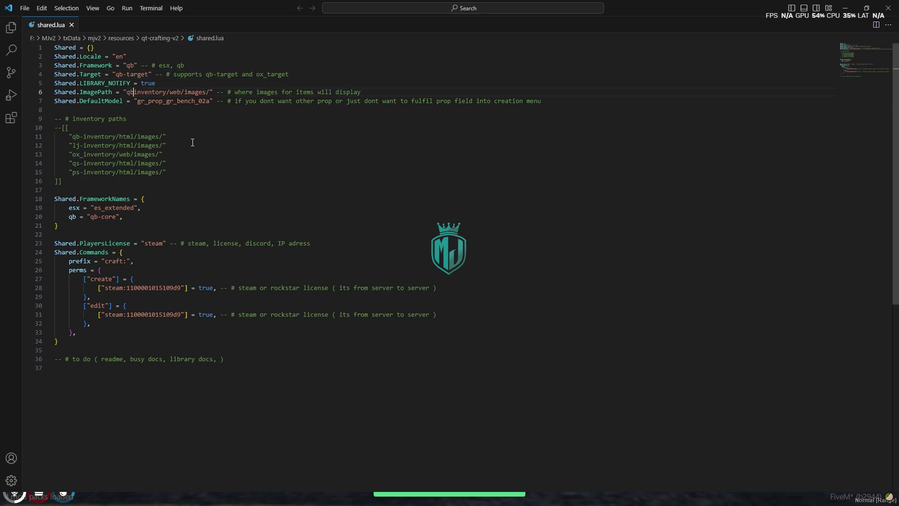
type("-")
left_click(195, 143)
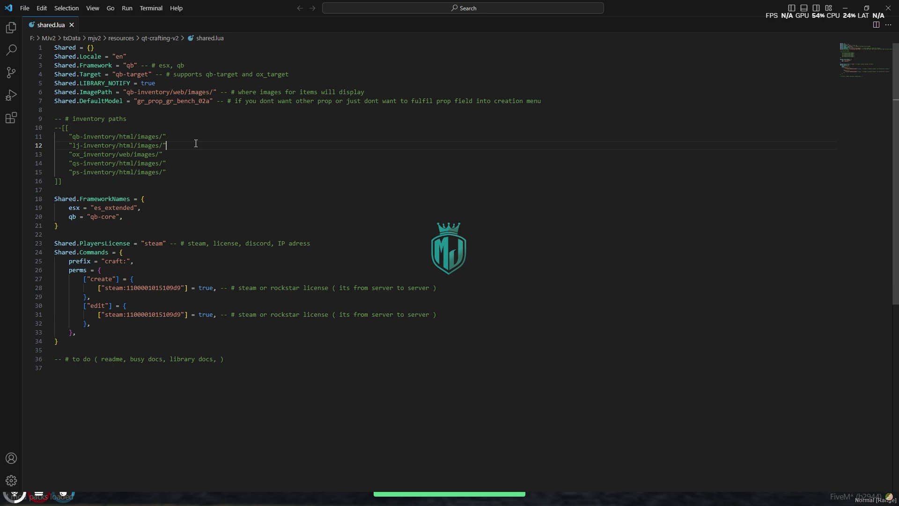
double_click(178, 92)
type("ht")
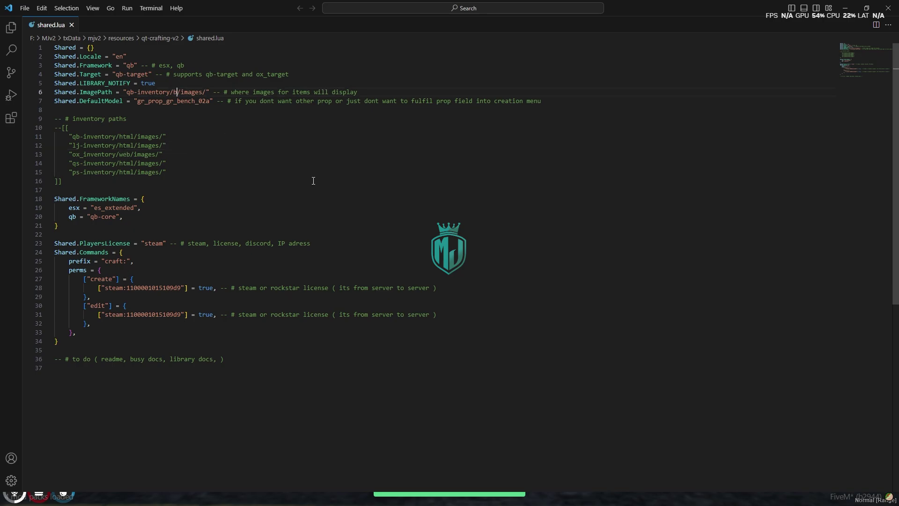
type("ml")
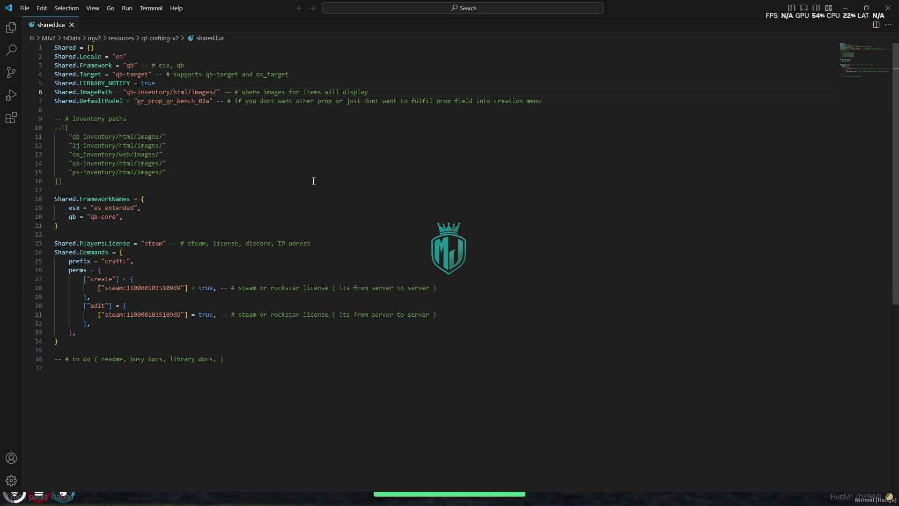
left_click(313, 181)
scroll(339, 245, "down", 2)
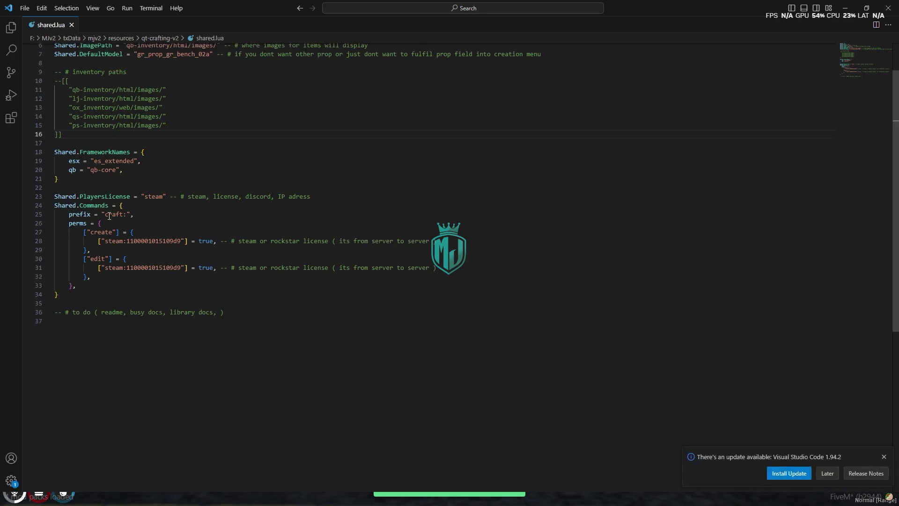
scroll(110, 216, "up", 1)
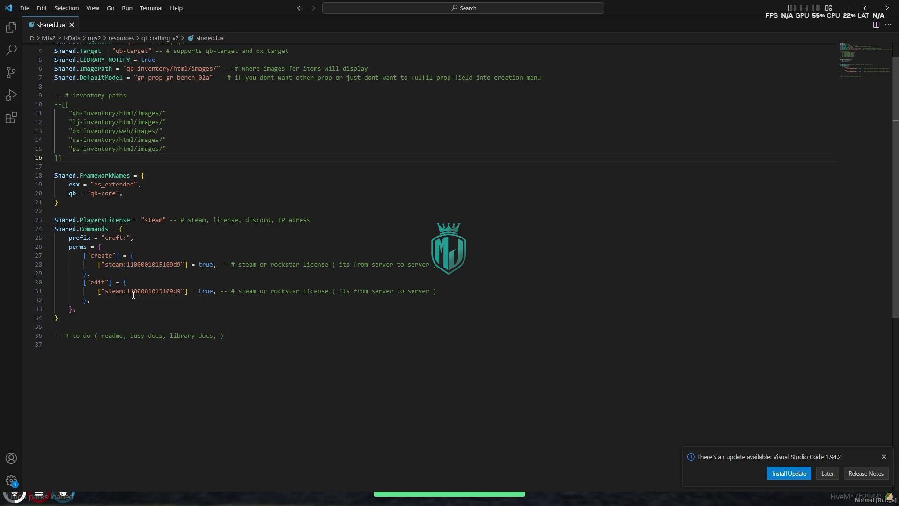
scroll(370, 469, "up", 1)
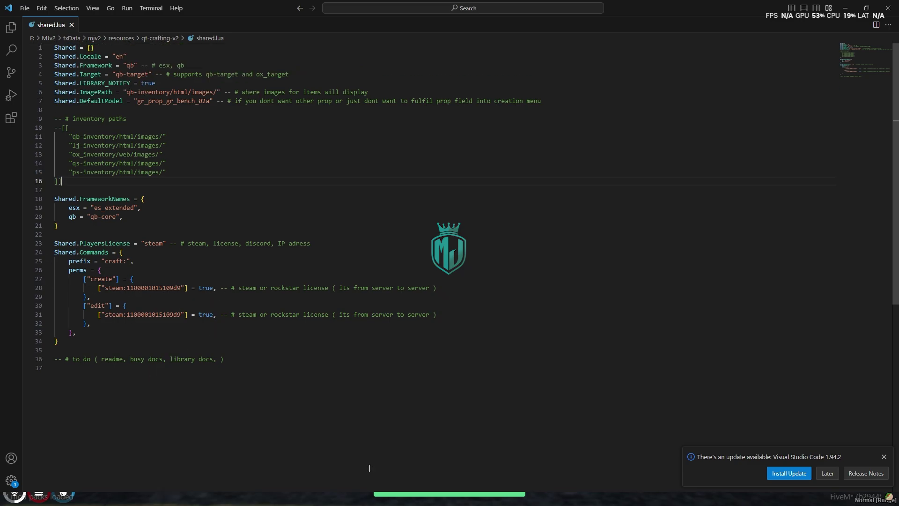
Switch to FiveM and run the commands refresh, ensure qt-crafting-v2 and ensure chat in the client console
key("super")
key("alt+Tab")
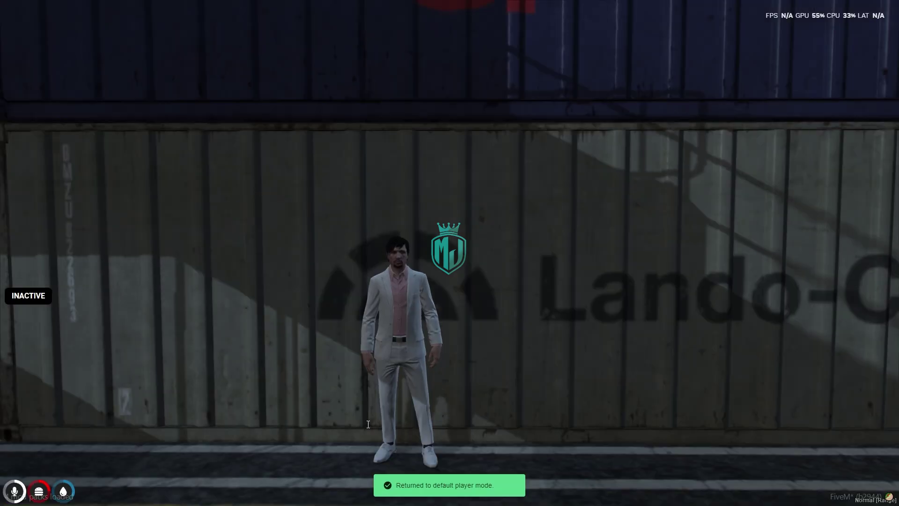
key("F8")
type("refresh")
key("Return")
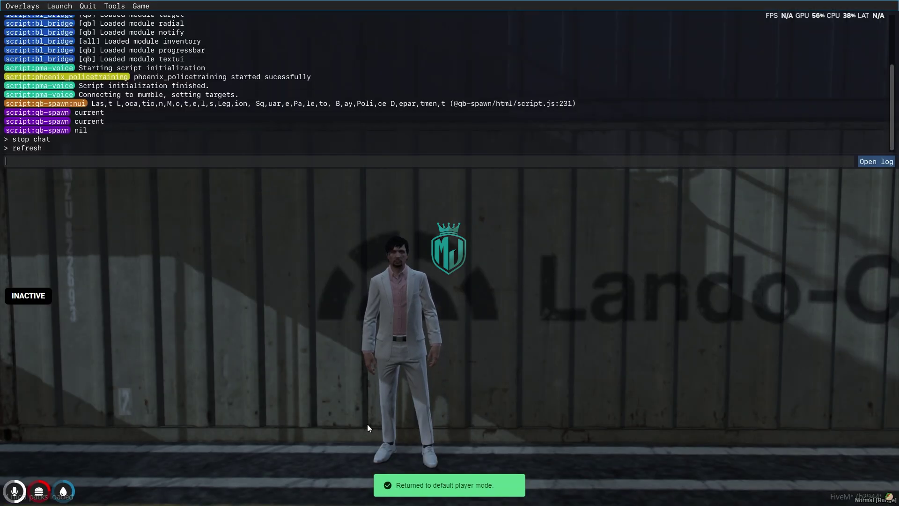
type("ensure qt-crafting-v2")
key("Return")
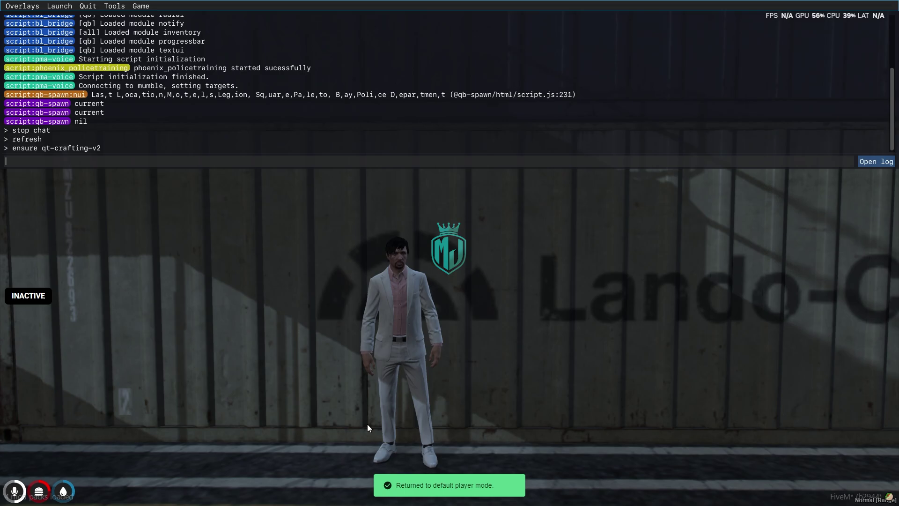
type("ensure chat")
key("Return")
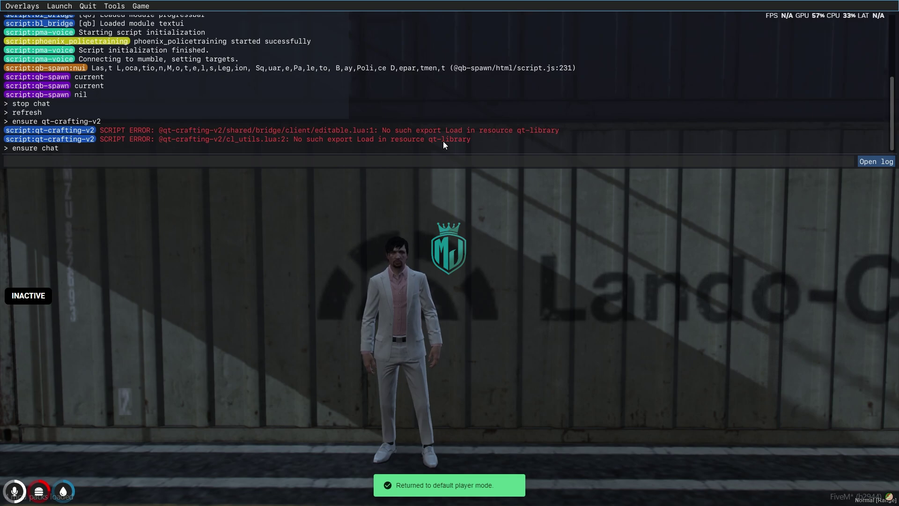
Return to the qt-crafting-v2 page in the browser and open the README's qt-library GitHub repository in a new tab
key("super")
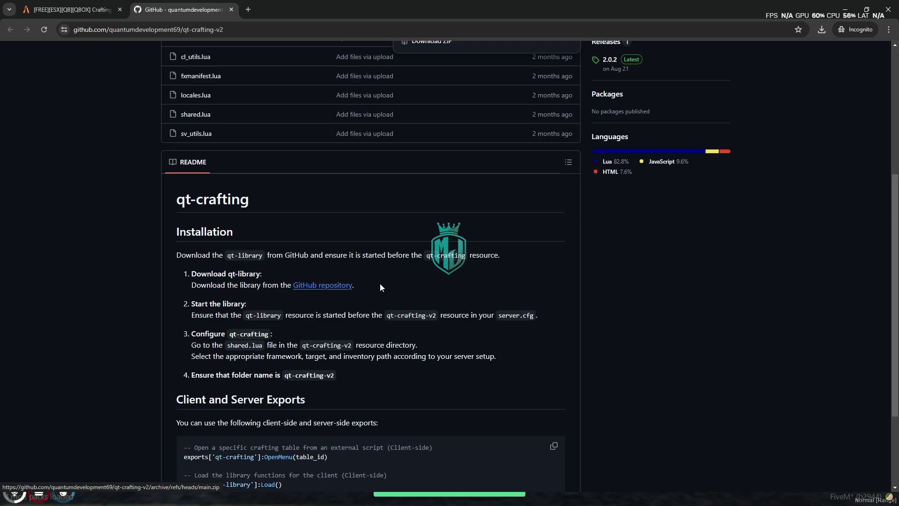
scroll(507, 263, "up", 5)
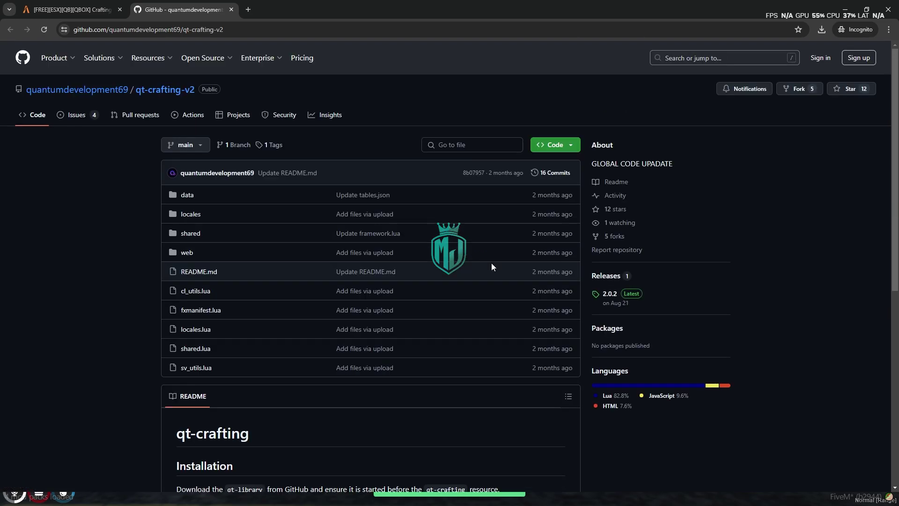
scroll(492, 264, "down", 7)
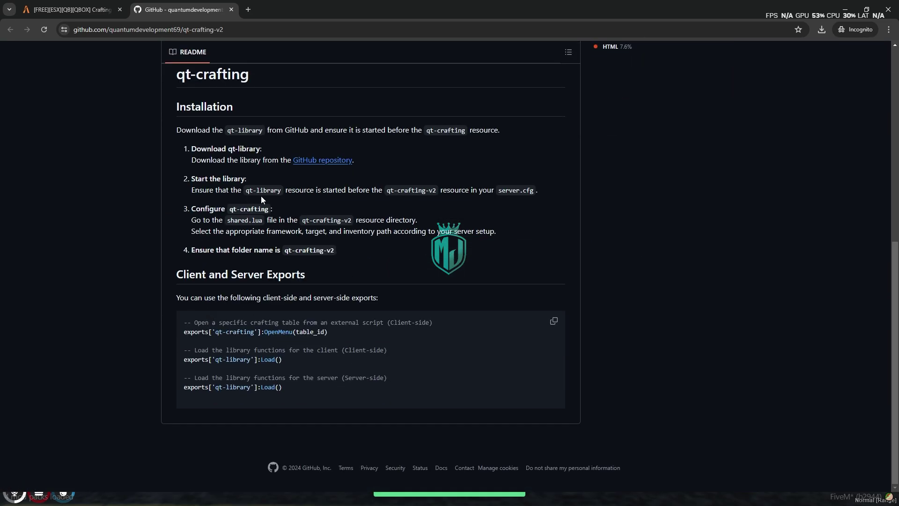
right_click(312, 167)
left_click(339, 170)
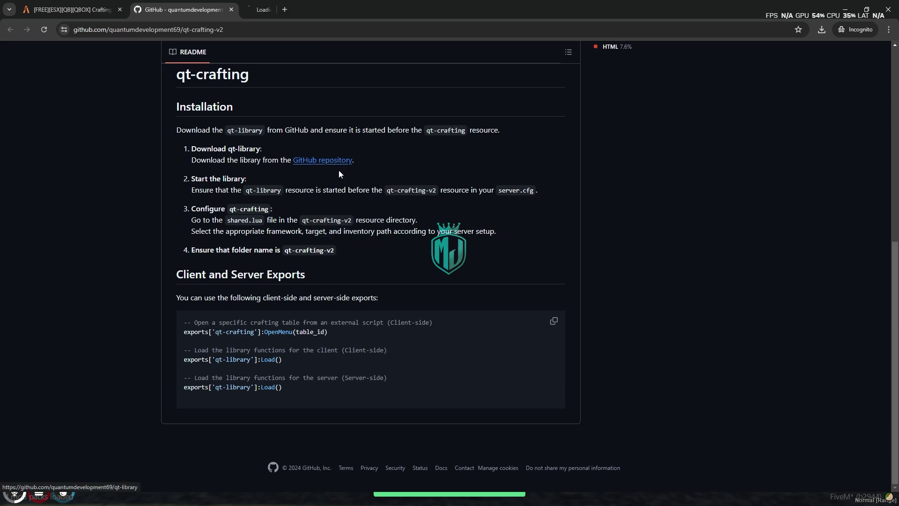
left_click(297, 11)
Download the qt-library repository as a ZIP and open the archive
left_click(556, 145)
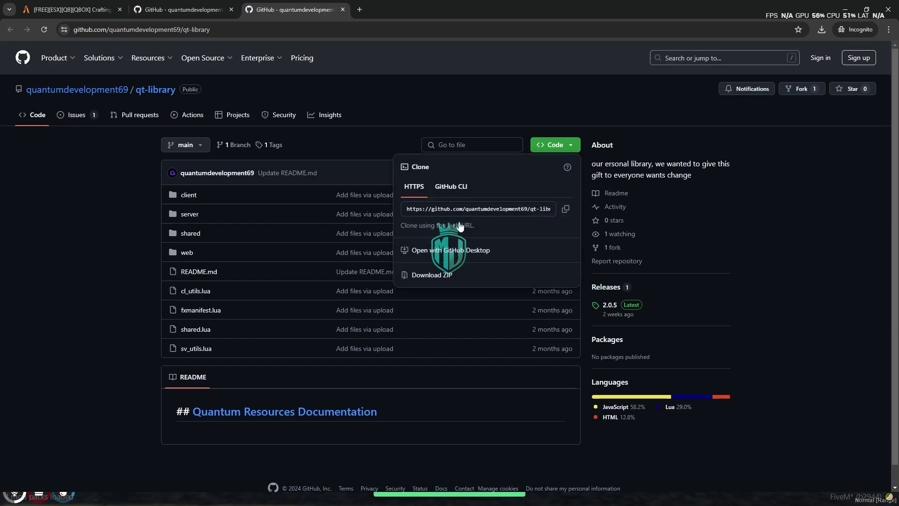
left_click(437, 275)
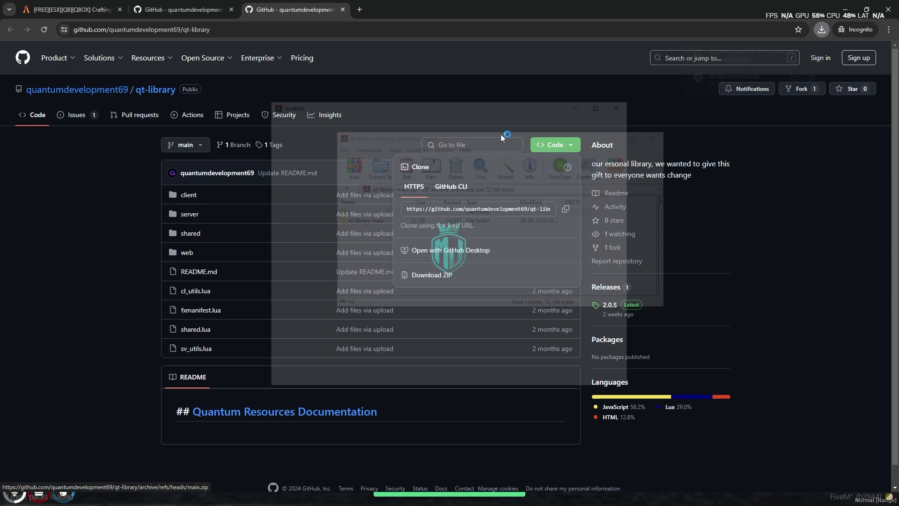
left_click(624, 104)
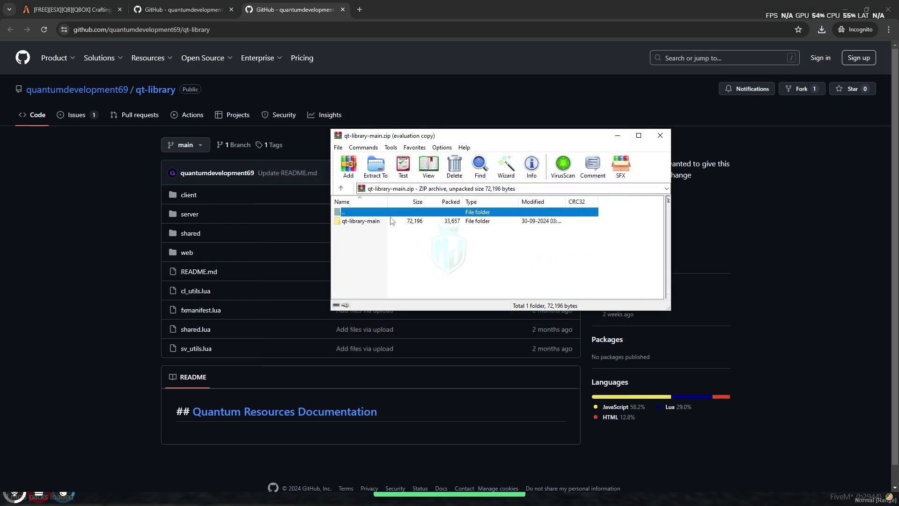
Copy the qt-library-main folder into the server's resources folder in File Explorer and rename it qt-library
key("super")
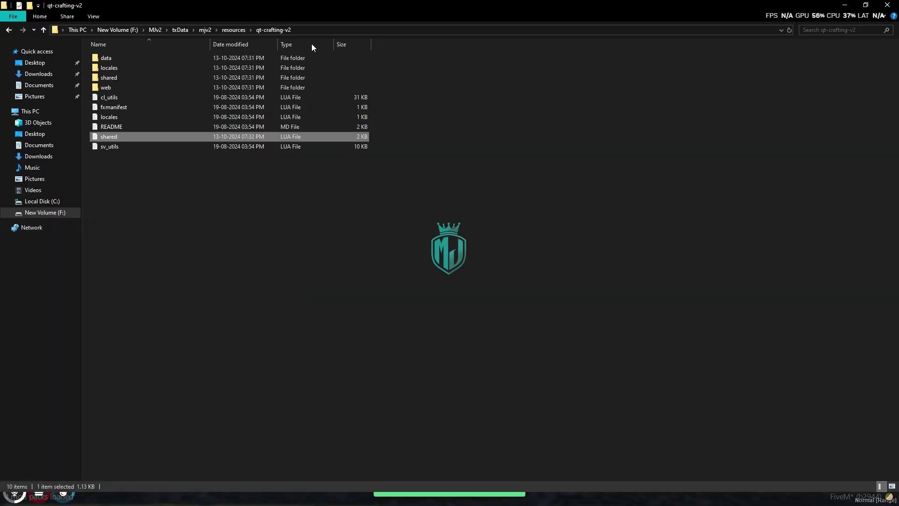
left_click(239, 30)
key("ctrl+v")
key("F2")
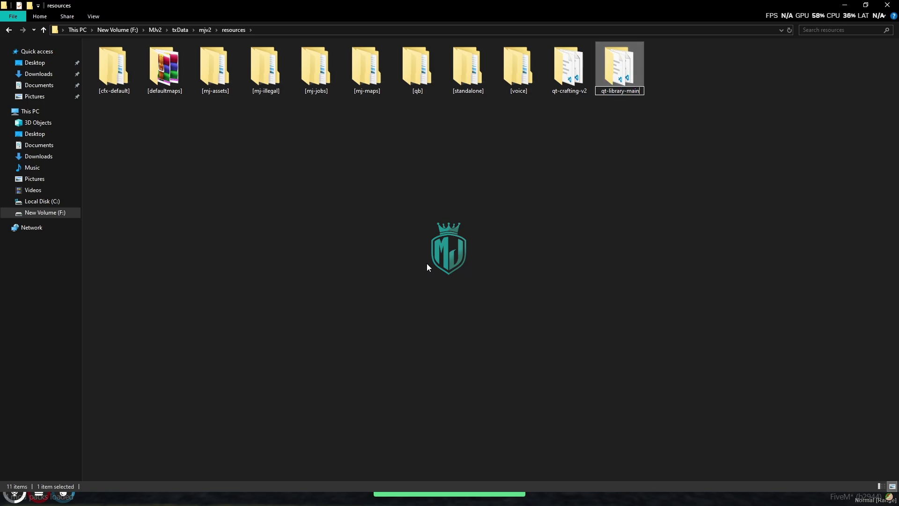
key("Right")
key("BackSpace")
key("BackSpace")
key("BackSpace")
key("BackSpace")
key("BackSpace")
key("ctrl+a")
Switch to FiveM and run refresh and ensure qt-library in the client console
key("super")
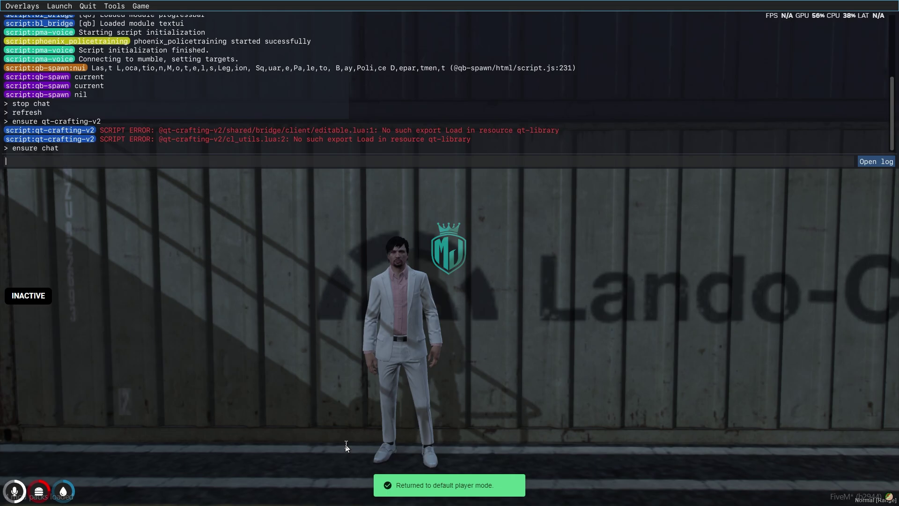
type("refresh")
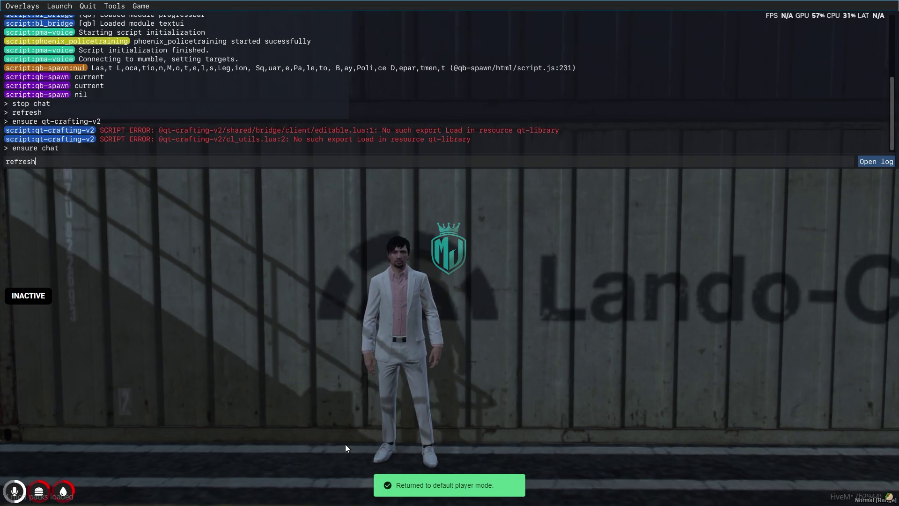
key("Return")
type("ensure qt-library")
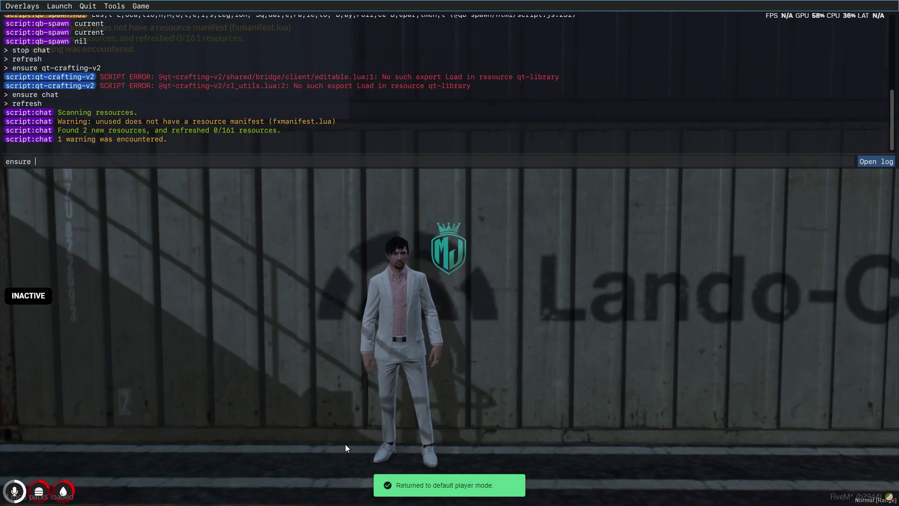
key("Return")
Restart the crafting script by running ensure qt-crafting-v2 in the client console and close the console
key("Up")
key("Up")
key("Up")
key("Up")
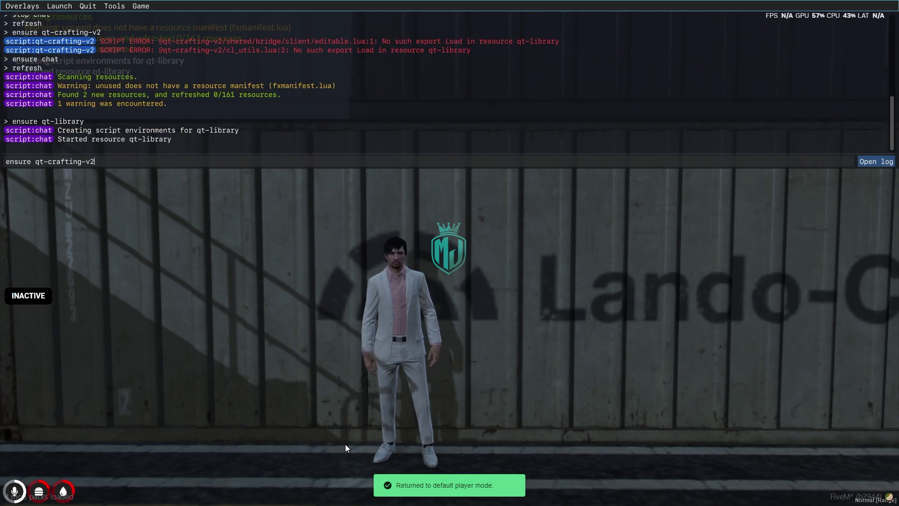
key("Return")
key("F8")
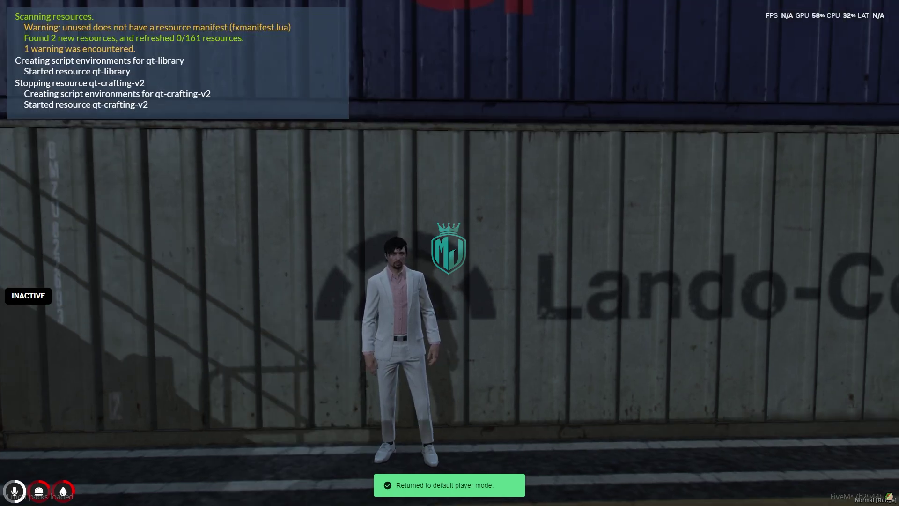
Try to open the craft creation menu with the /craft:create chat command
type("t/craft")
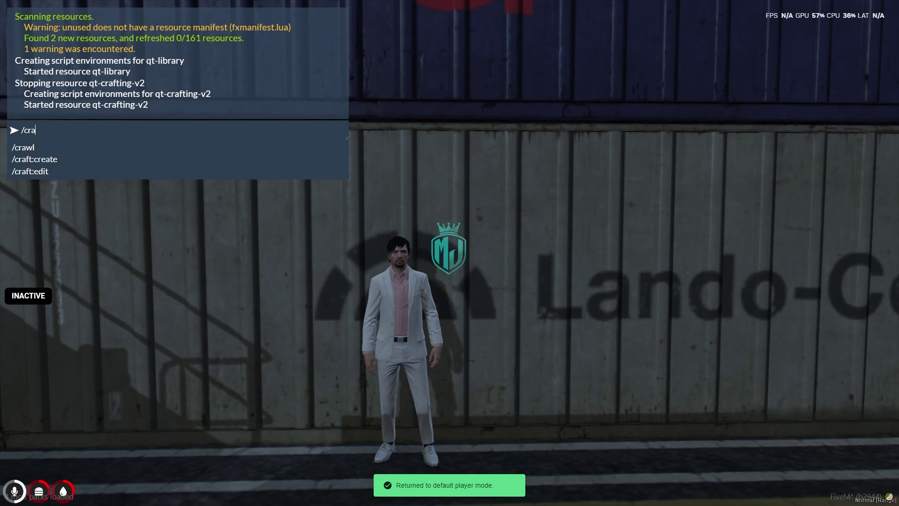
type(":create")
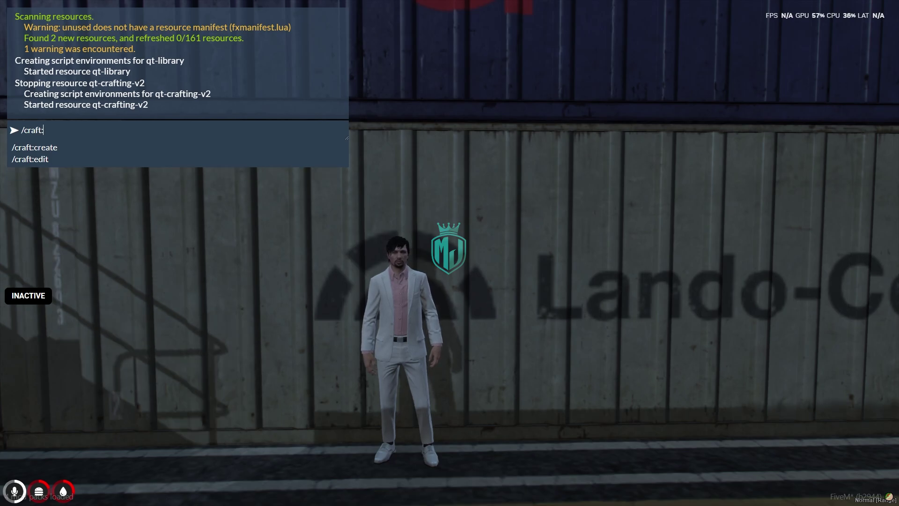
key("Return")
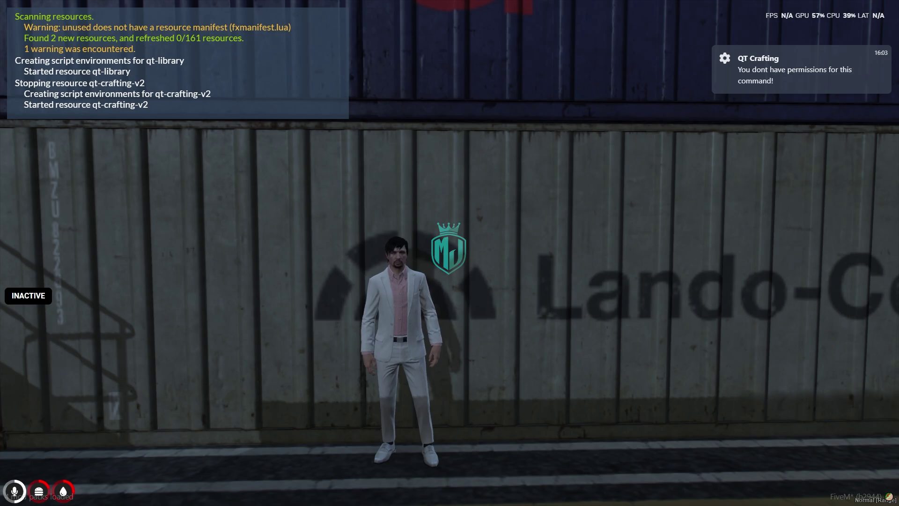
Check the command permissions in shared.lua in VS Code, return to FiveM and copy the online player's license identifier from txAdmin
key("alt+Tab")
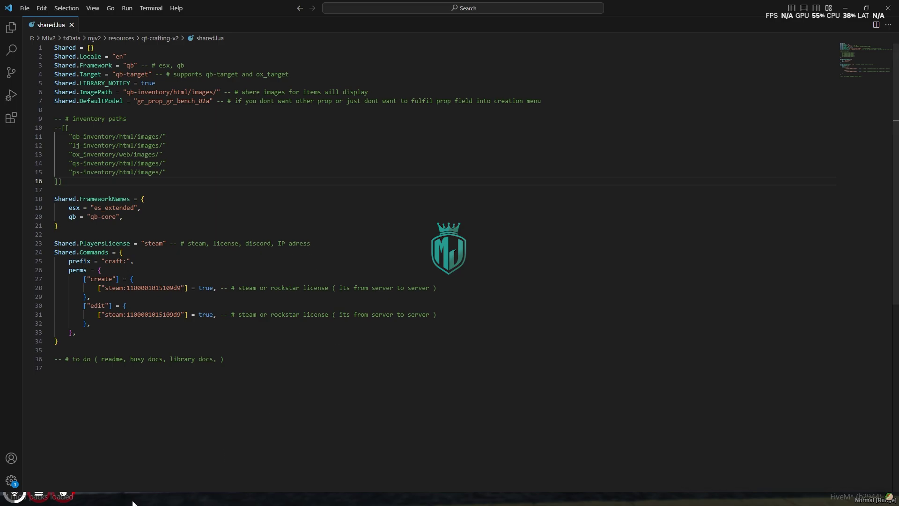
key("super")
left_click(196, 497)
key("F1")
key("Tab")
key("Tab")
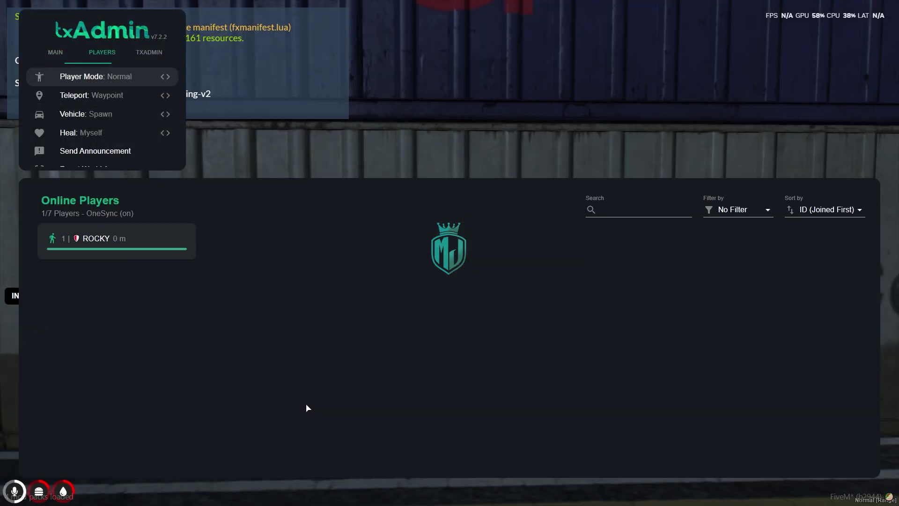
left_click(102, 52)
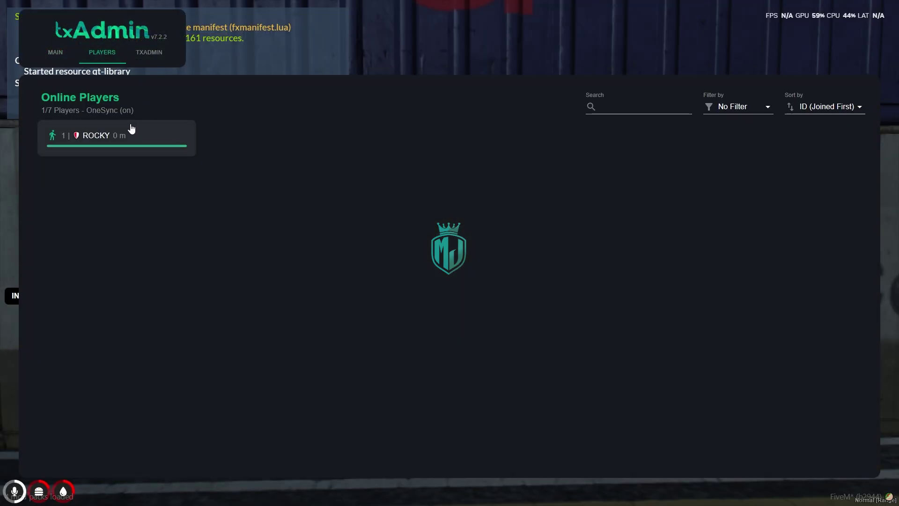
left_click(108, 140)
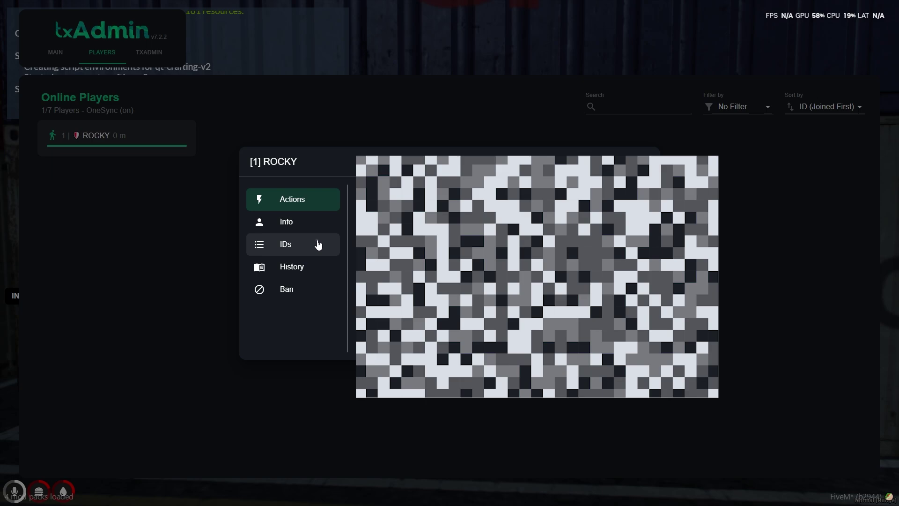
left_click(318, 243)
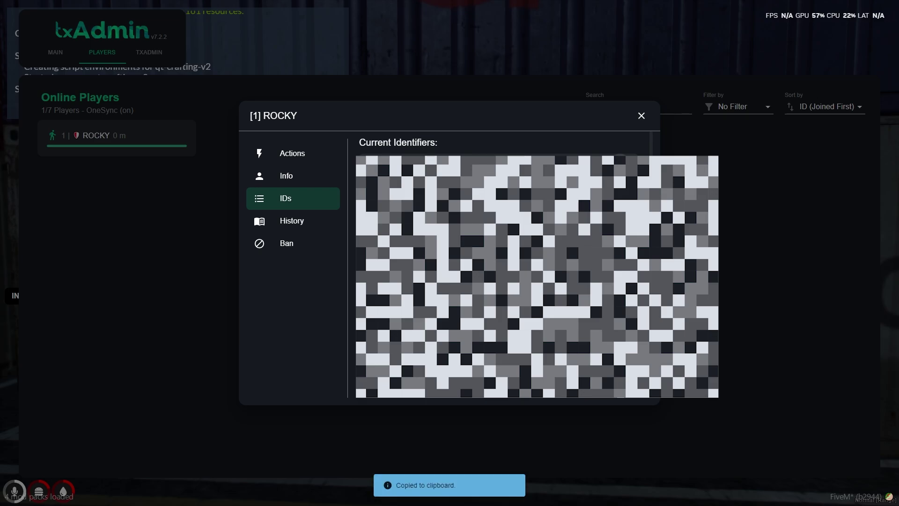
Switch to VS Code and replace the sample Steam identifiers in the create and edit permissions with the copied player license identifier
key("super")
left_click(139, 499)
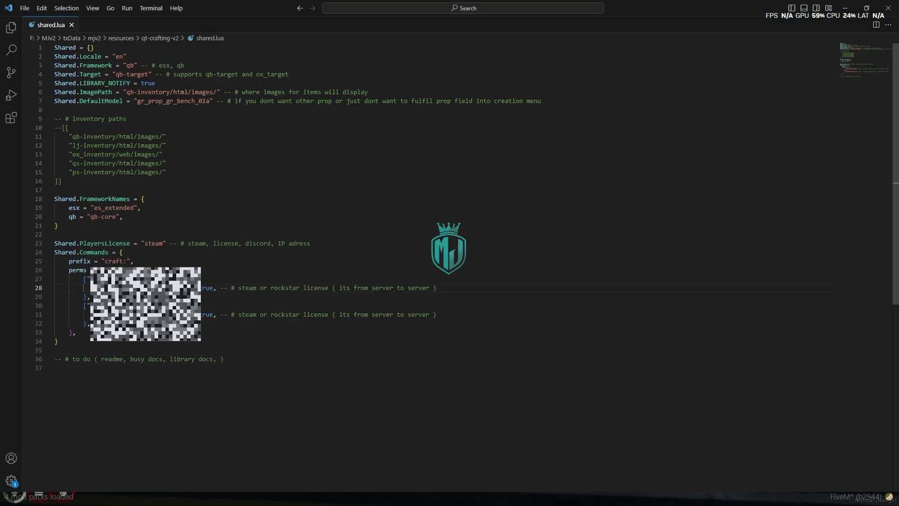
key("ctrl+v")
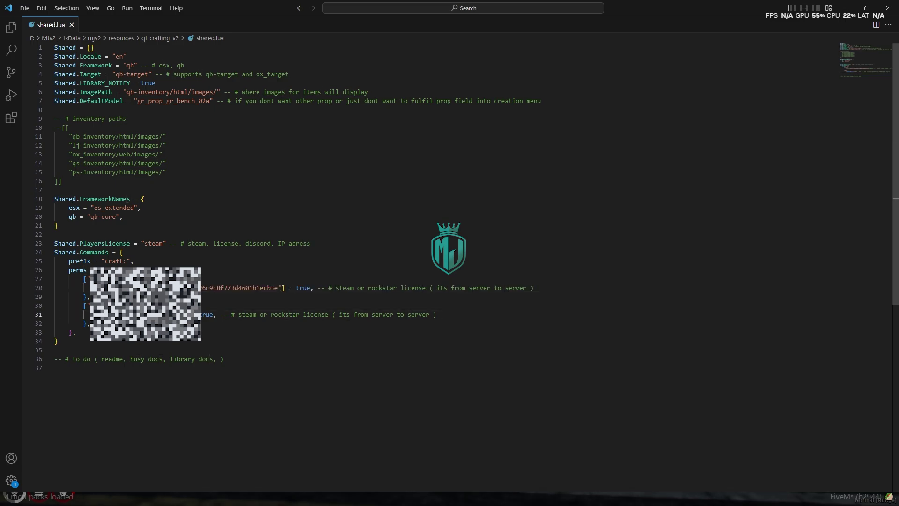
key("ctrl+v")
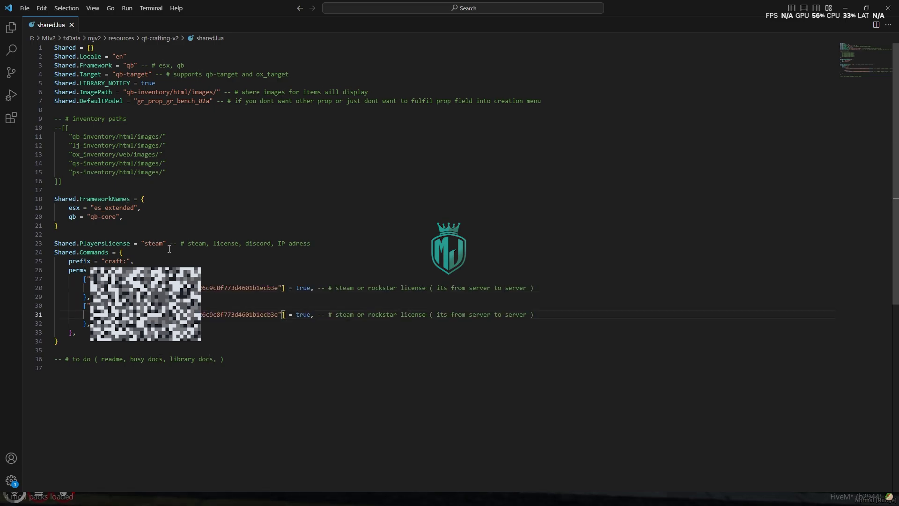
Set Shared.PlayersLicense to "license" in shared.lua
double_click(220, 244)
key("ctrl+c")
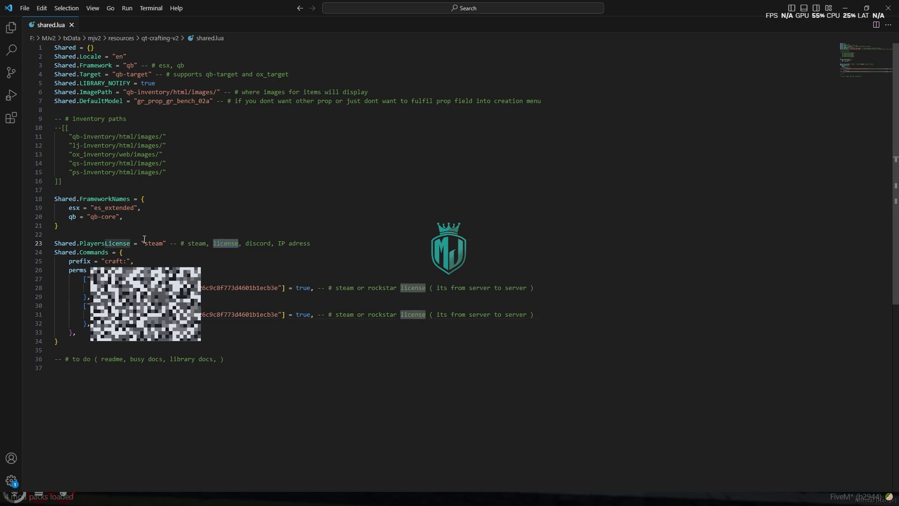
double_click(153, 244)
key("ctrl+v")
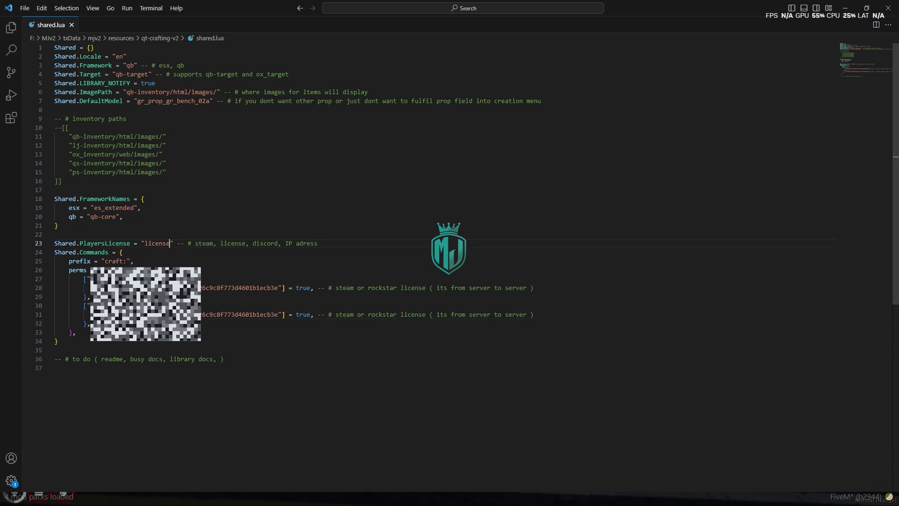
Switch back to FiveM, close the txAdmin menu and ensure qt-crafting-v2 again from the client console
key("super")
left_click(113, 499)
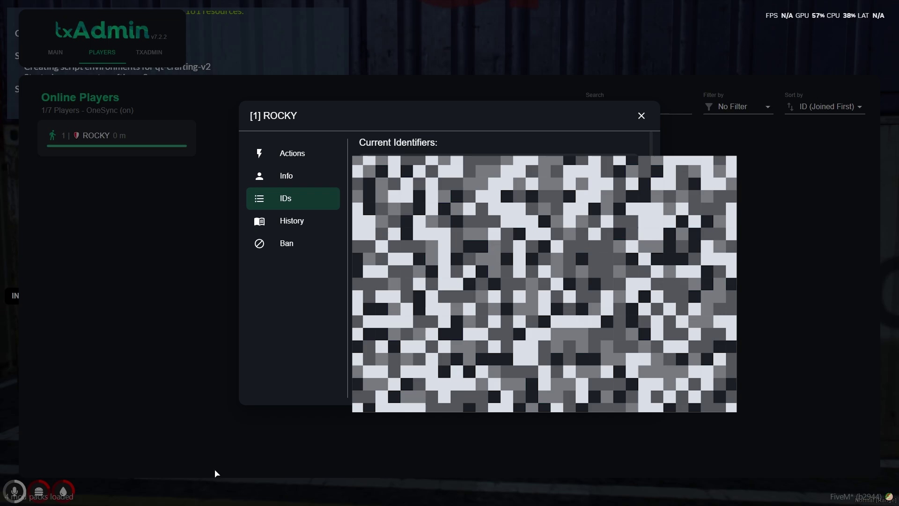
left_click(215, 469)
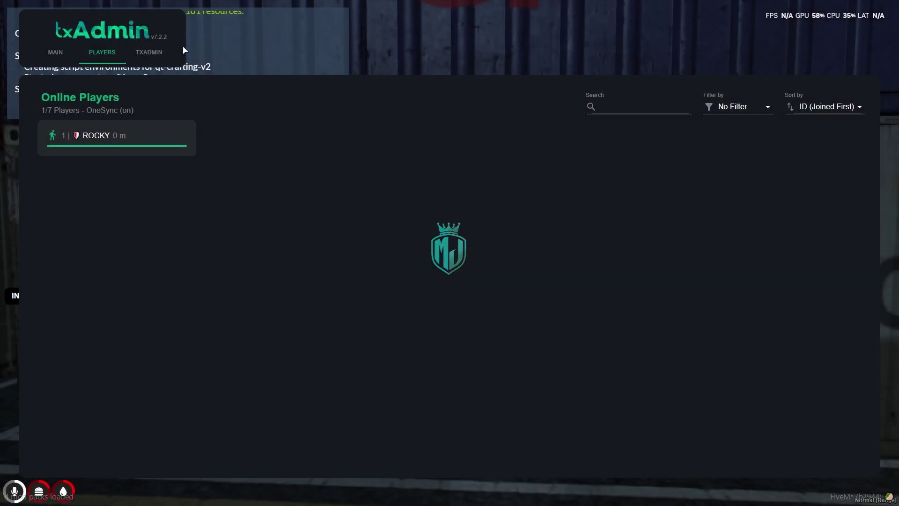
left_click(39, 58)
key("Escape")
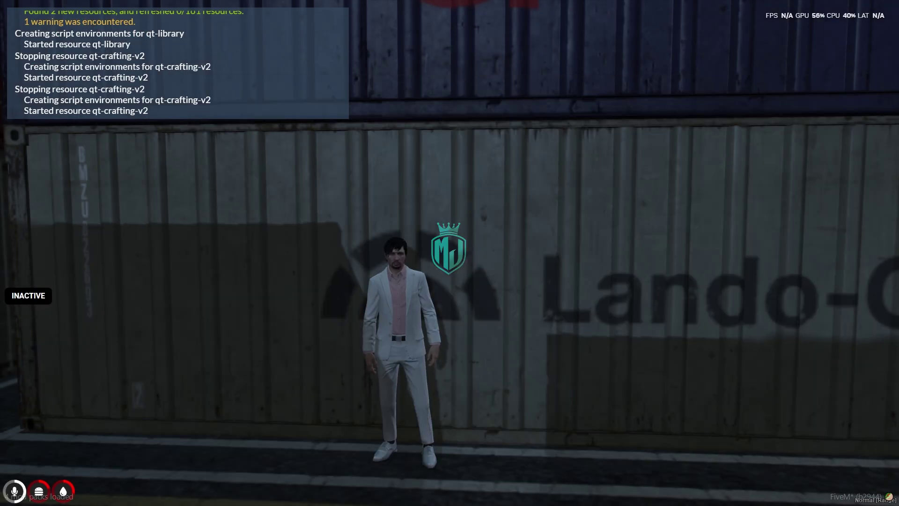
key("F8")
key("Up")
key("Return")
key("F8")
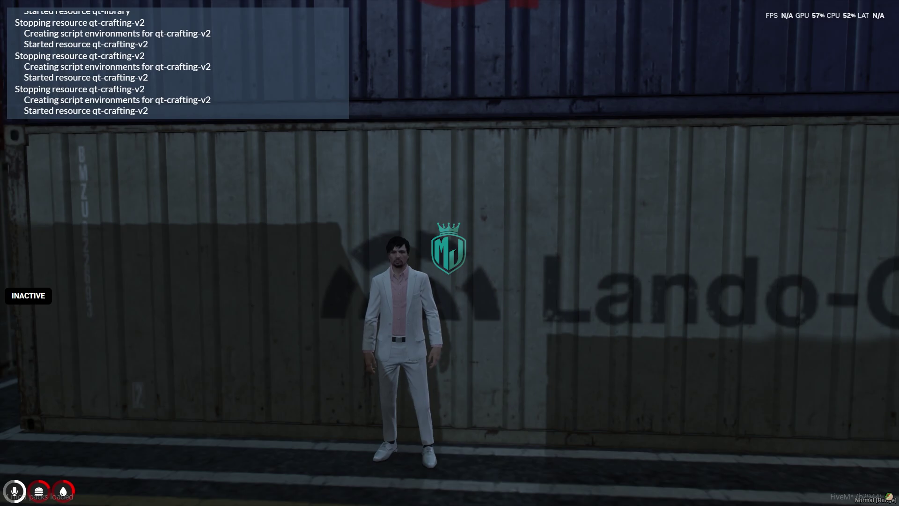
Run /craft:create in chat and submit a craft named v2 with the Gang option enabled and no object model
key("t")
key("Up")
key("Return")
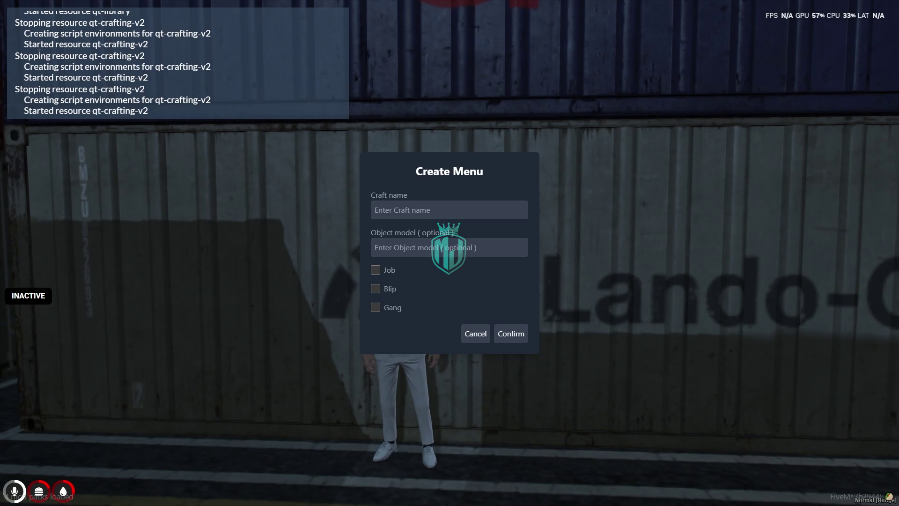
left_click(409, 204)
type("v2")
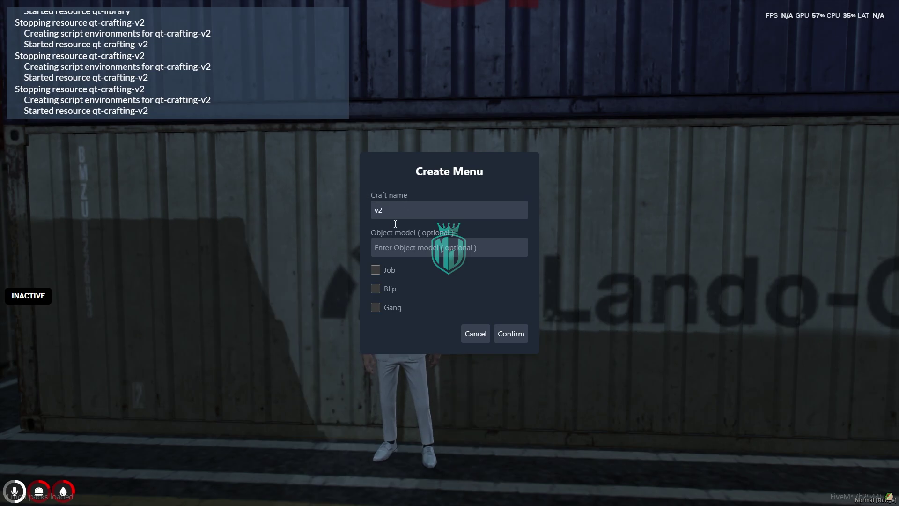
left_click(416, 248)
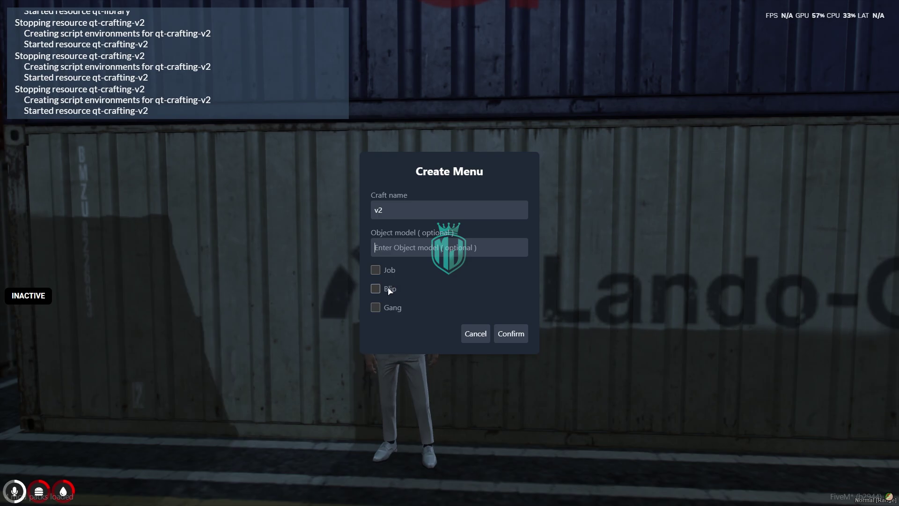
left_click(376, 308)
left_click(510, 334)
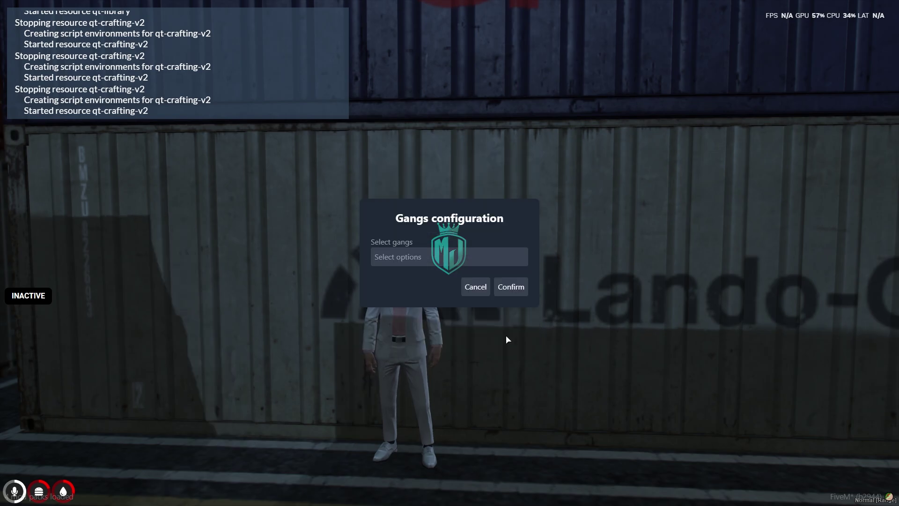
Restrict the crafting table to the vagos gang and accept its creation
left_click(464, 257)
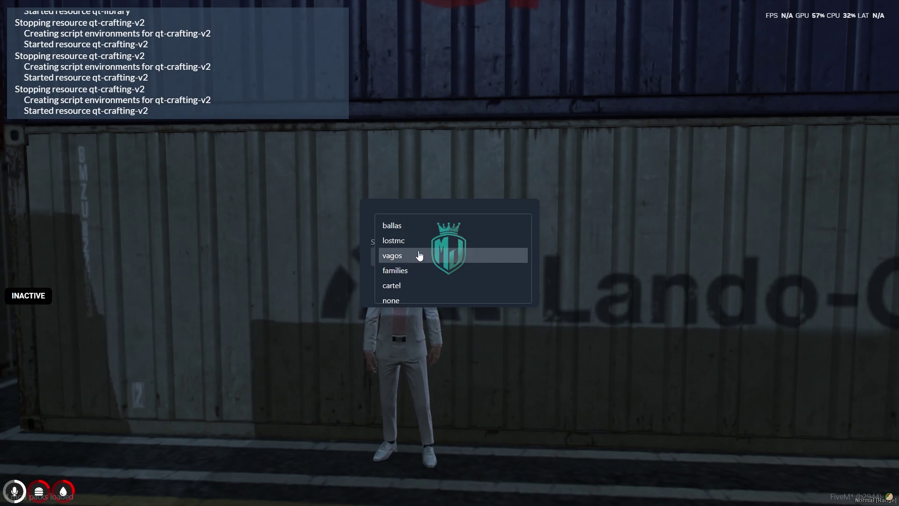
left_click(419, 255)
left_click(509, 289)
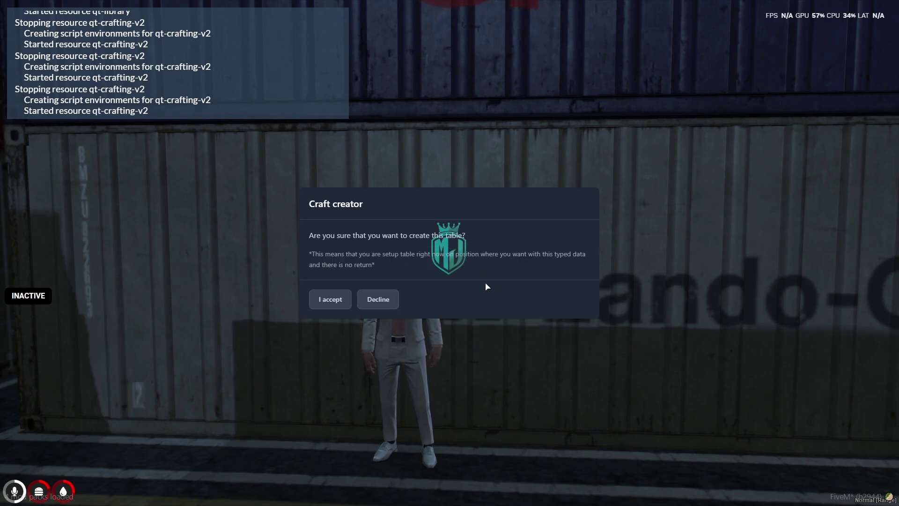
left_click(331, 300)
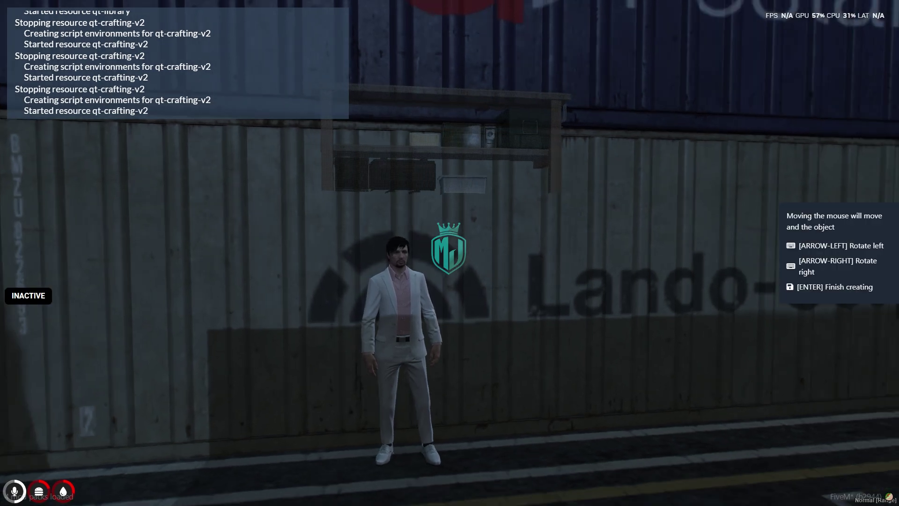
Place the crafting table on the open ground beside the blue Thriftex container, rotate it left and finish creating it
key("d")
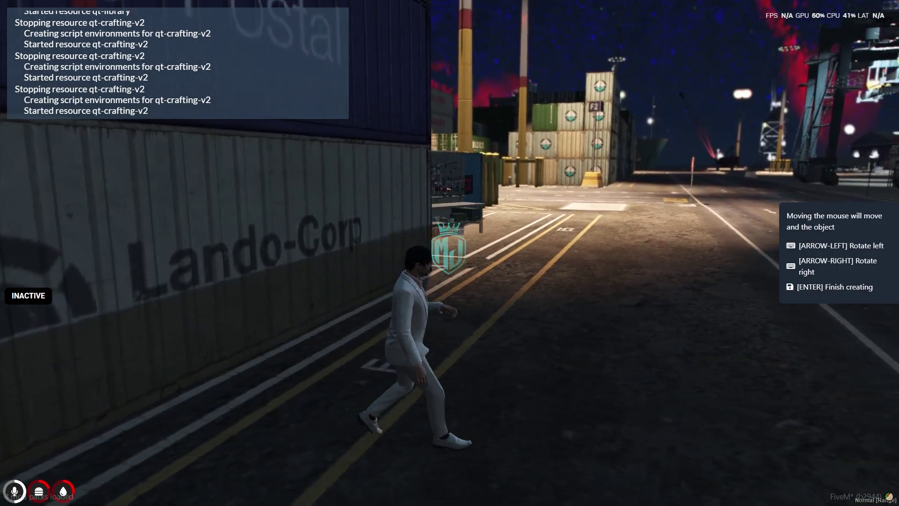
key("w")
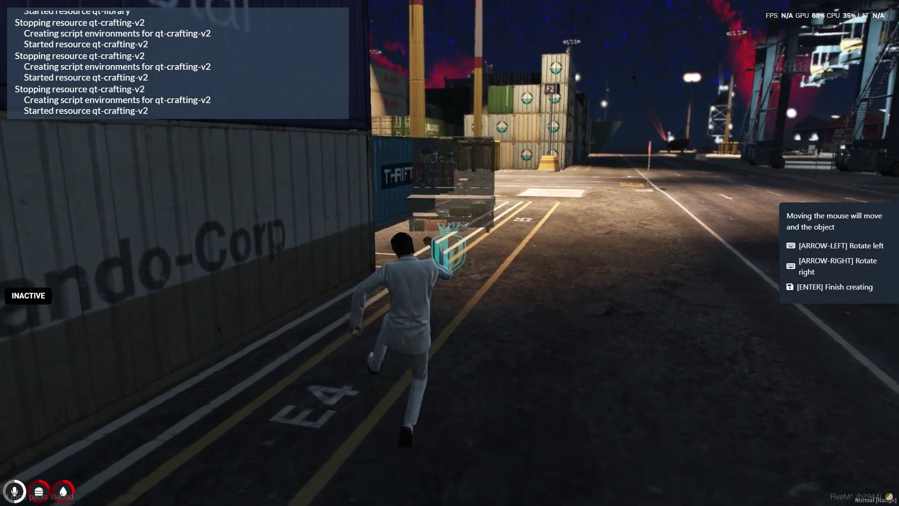
key("w")
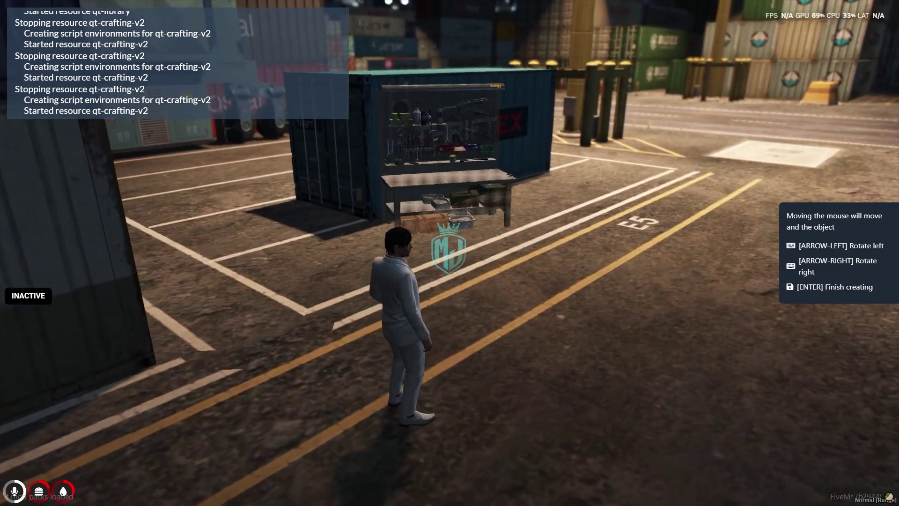
key("Left")
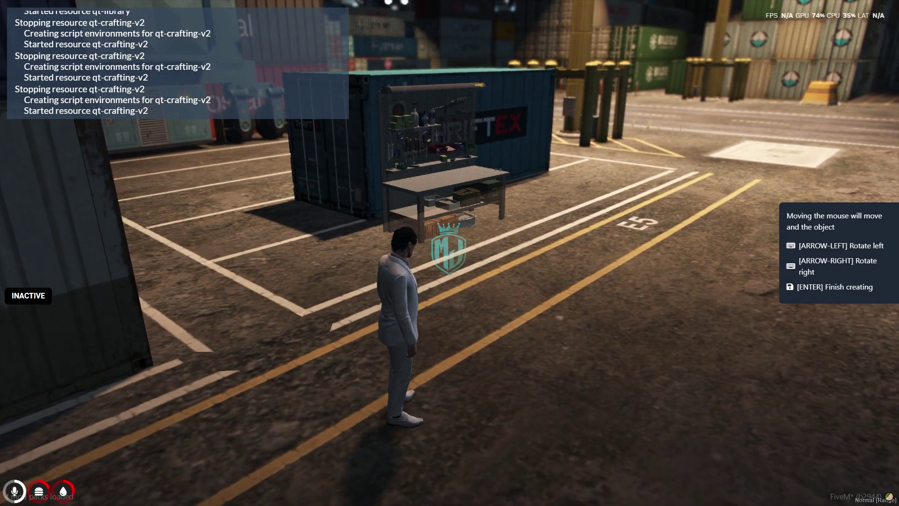
key("Return")
Walk up to the new crafting table beside the Thriftex container and try to target it without vagos membership
key("w")
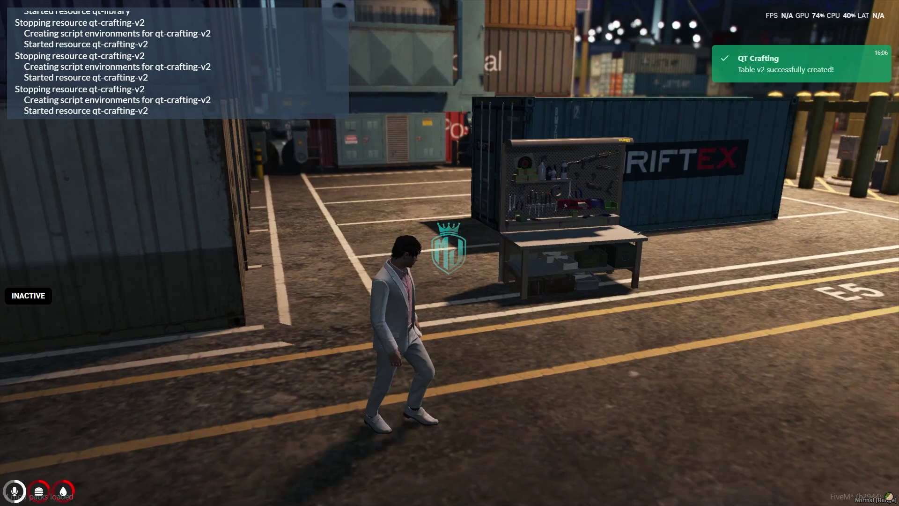
key("w")
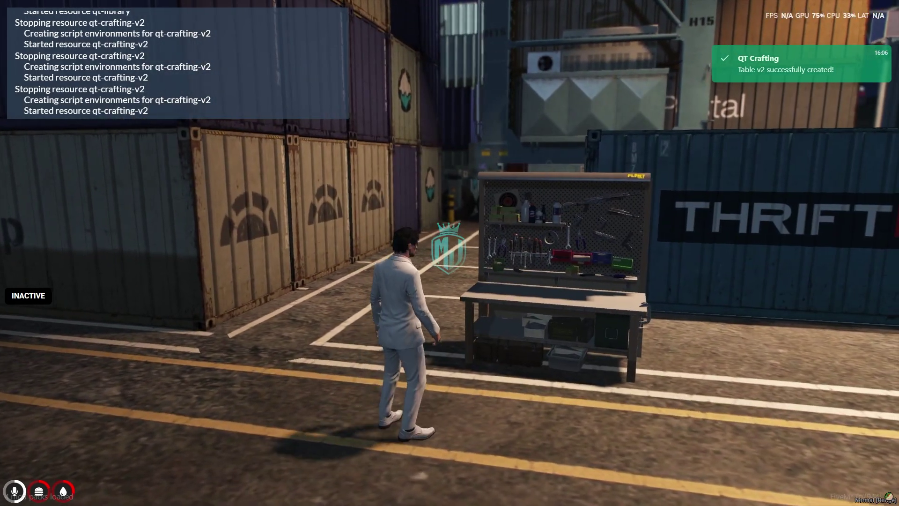
key("w")
key("alt")
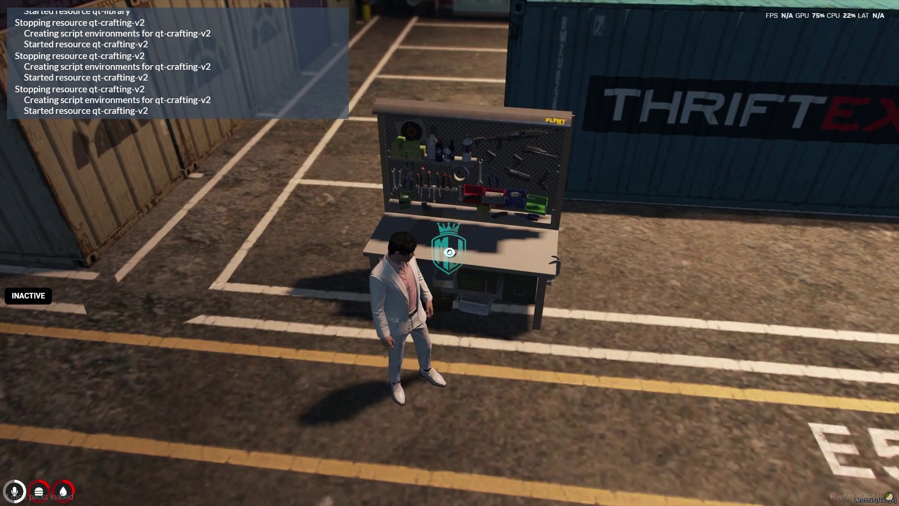
key("w")
key("a")
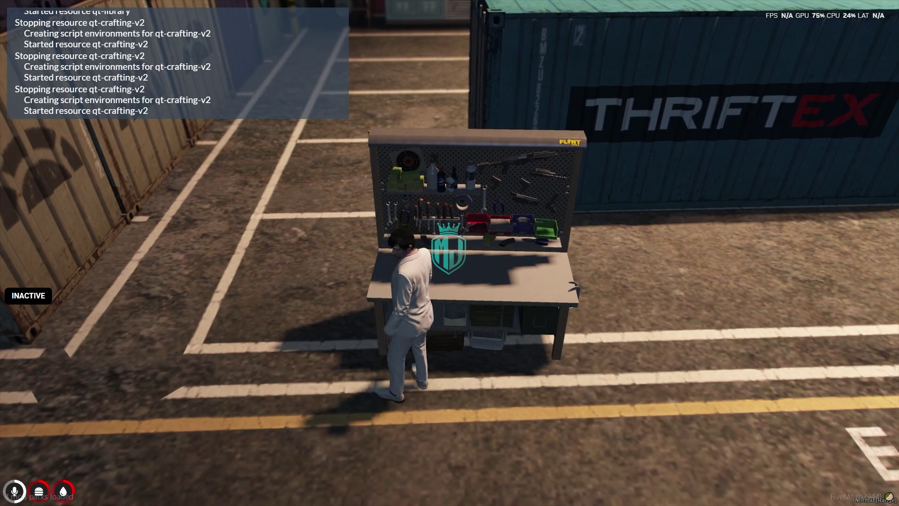
key("s")
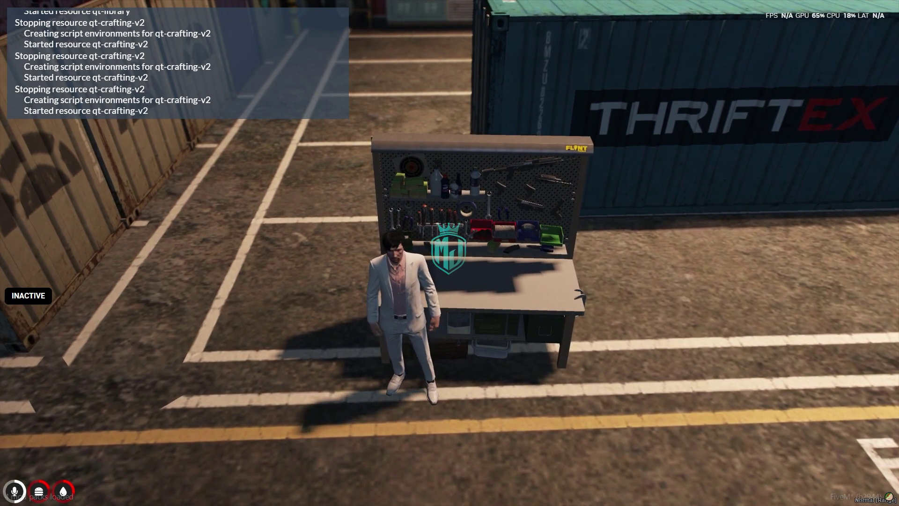
Look up the player's server ID and run /setgang 1 vagos 2 in chat to join the vagos gang
type("t/s")
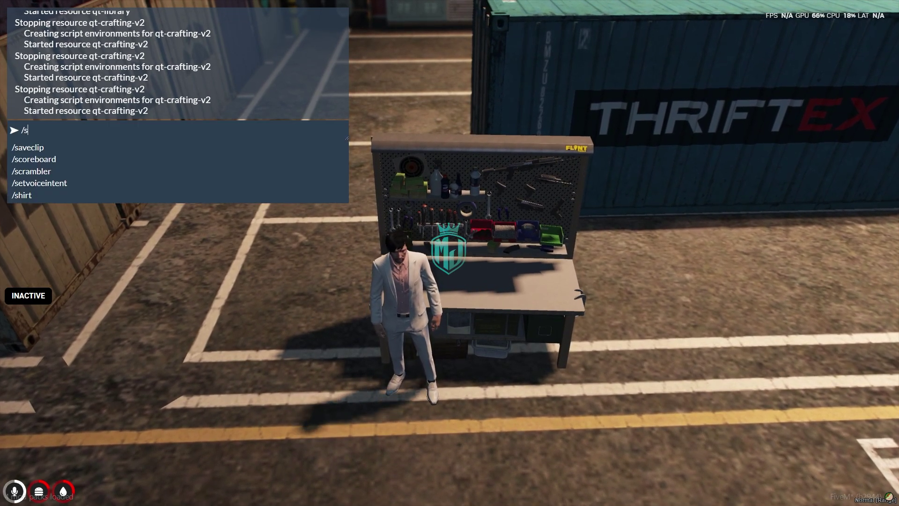
type("etgang")
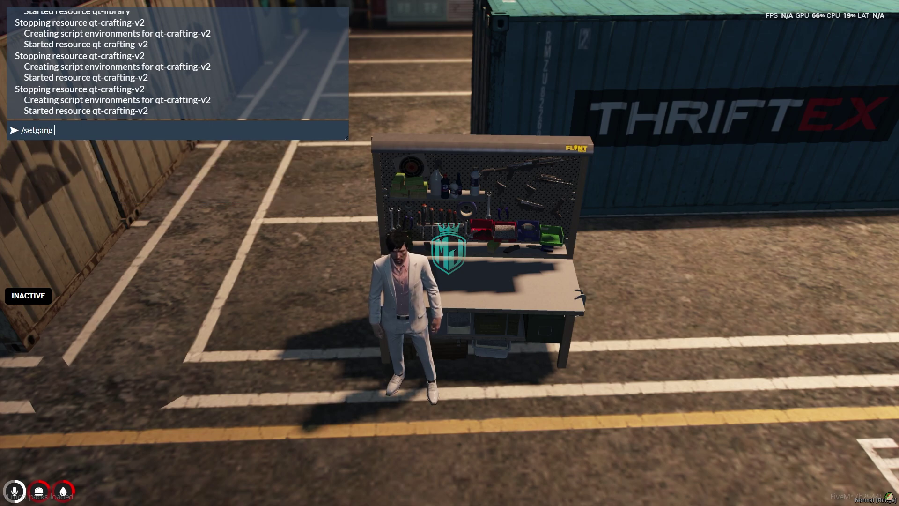
key("F8")
type("id")
key("Return")
key("F8")
type("1  ")
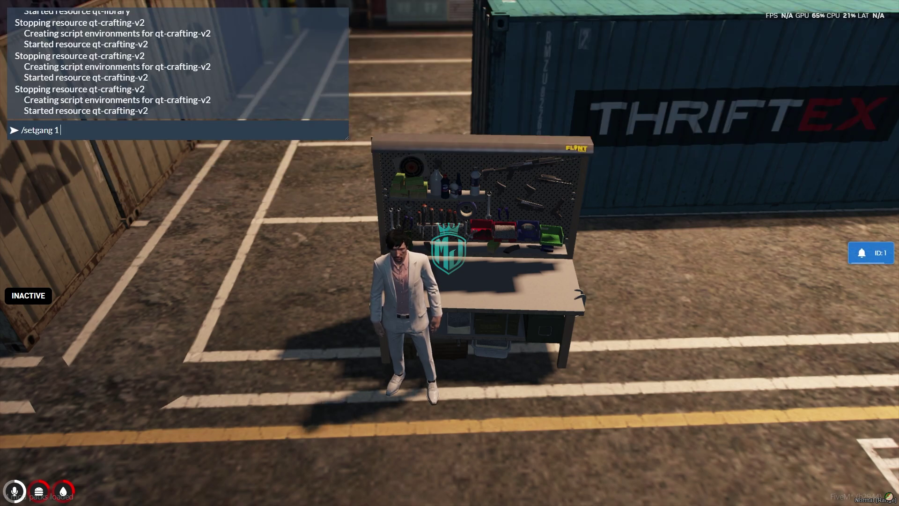
type("vagos 2")
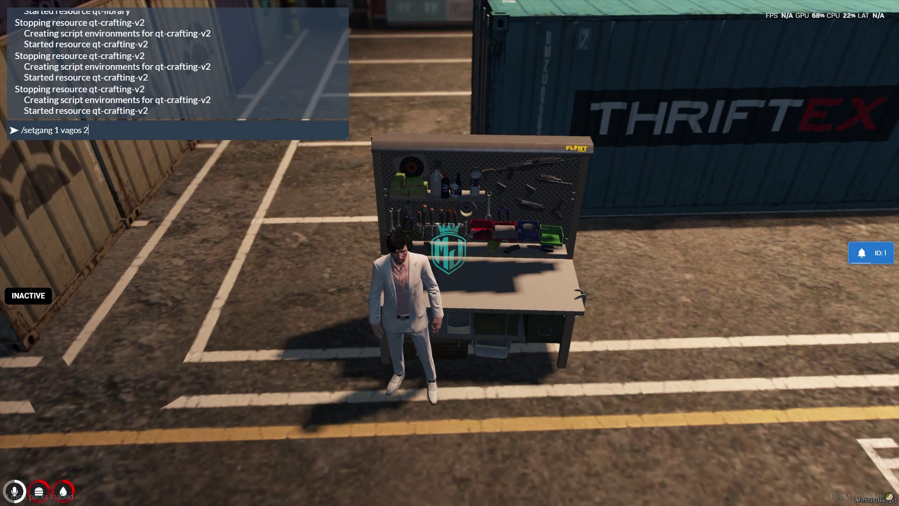
key("Return")
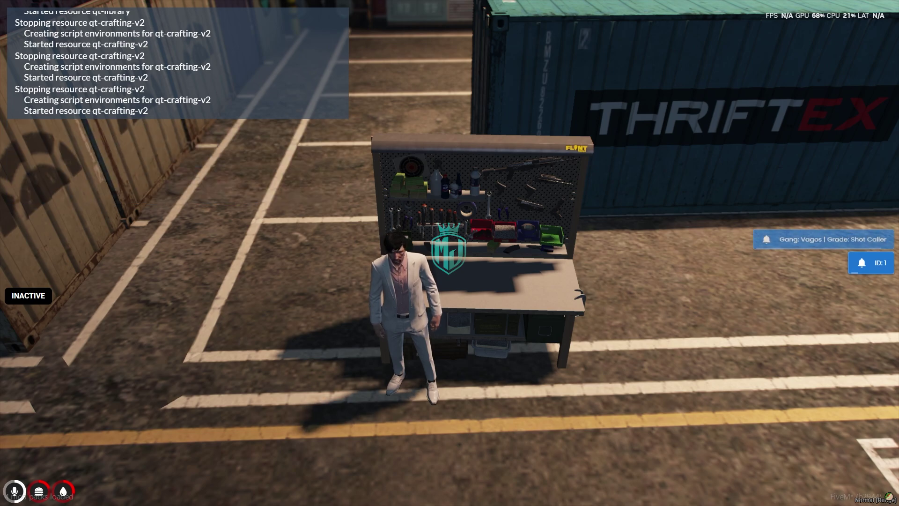
Target the crafting table, open its Work shop to view the V2 crafting window, and close it
key("w")
key("alt")
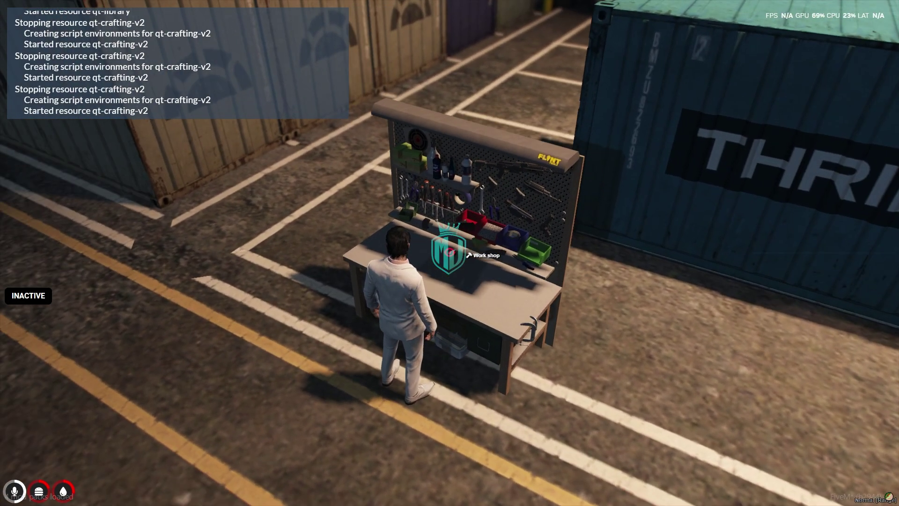
left_click(450, 253)
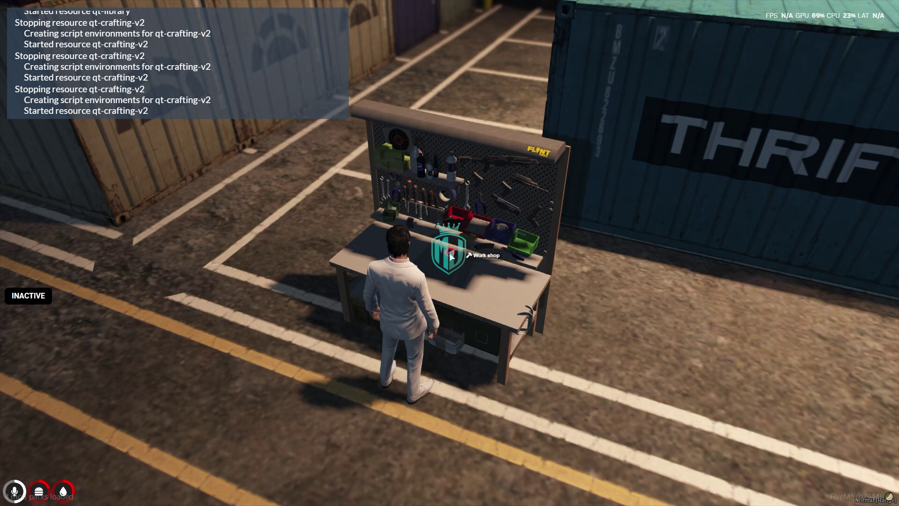
left_click(490, 256)
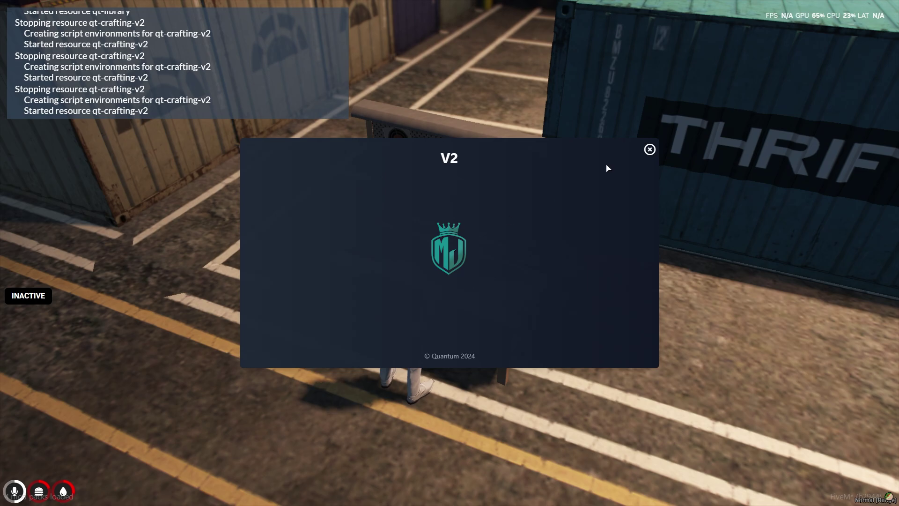
left_click(650, 149)
Run /craft:edit in chat, choose the v2 table and start adding an item to it
type("t/craft")
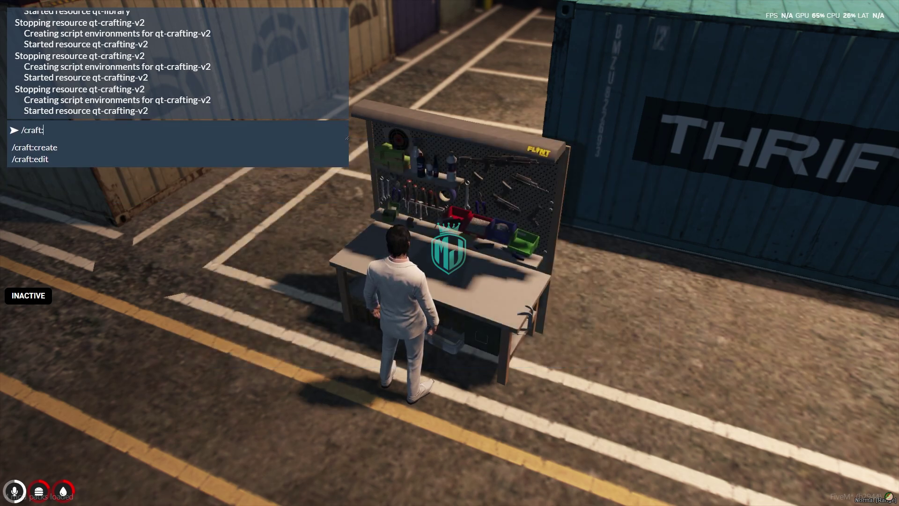
type(":edit")
key("Return")
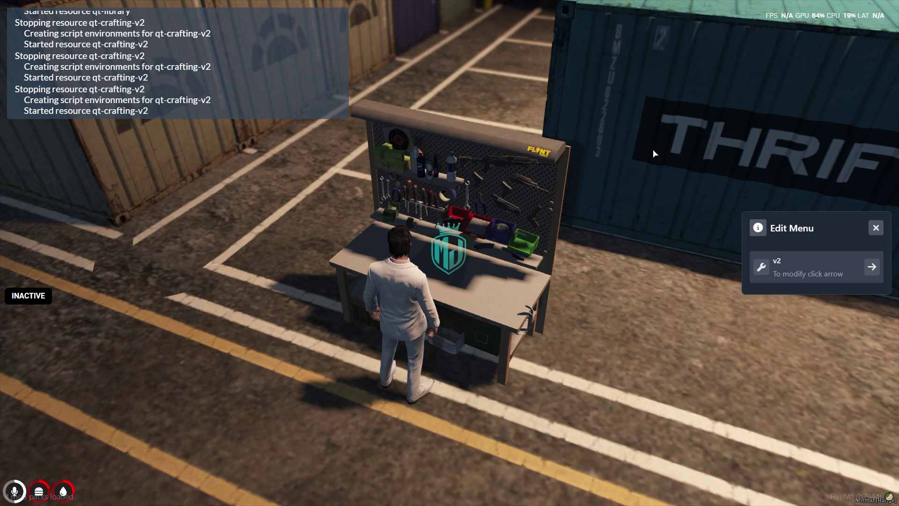
left_click(792, 276)
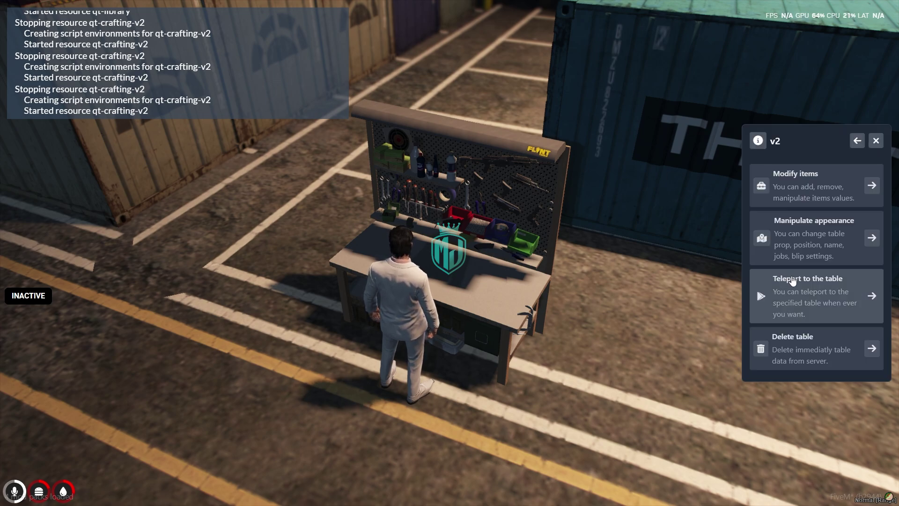
left_click(809, 195)
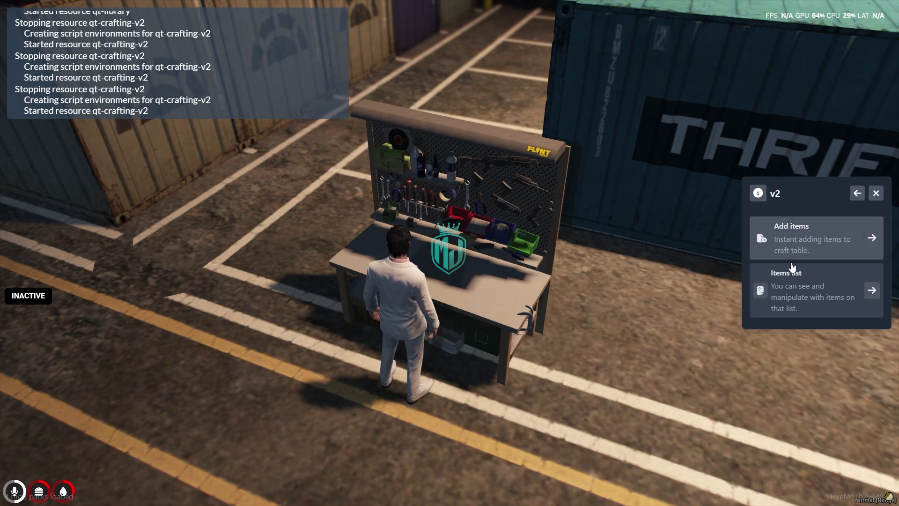
left_click(755, 226)
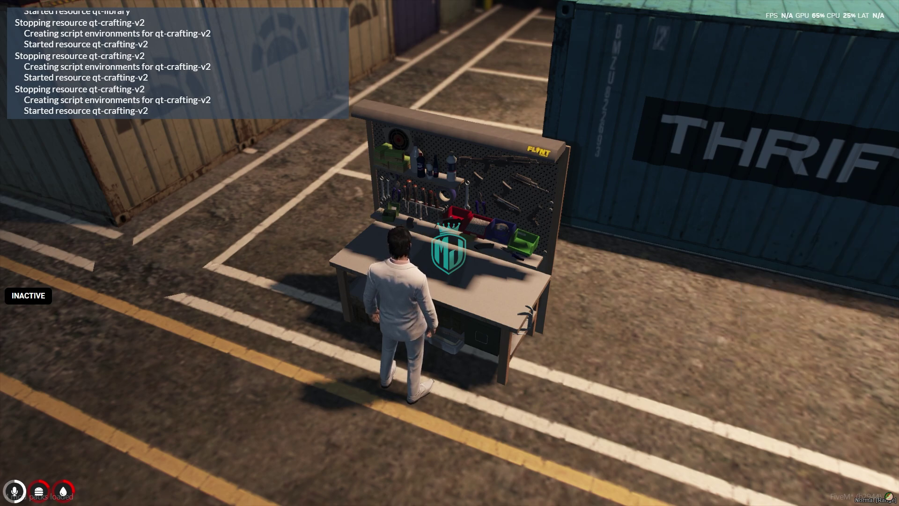
Set the new item's crafting time to 10 seconds, items required count to 1 and reward amount to 5000
left_click(466, 181)
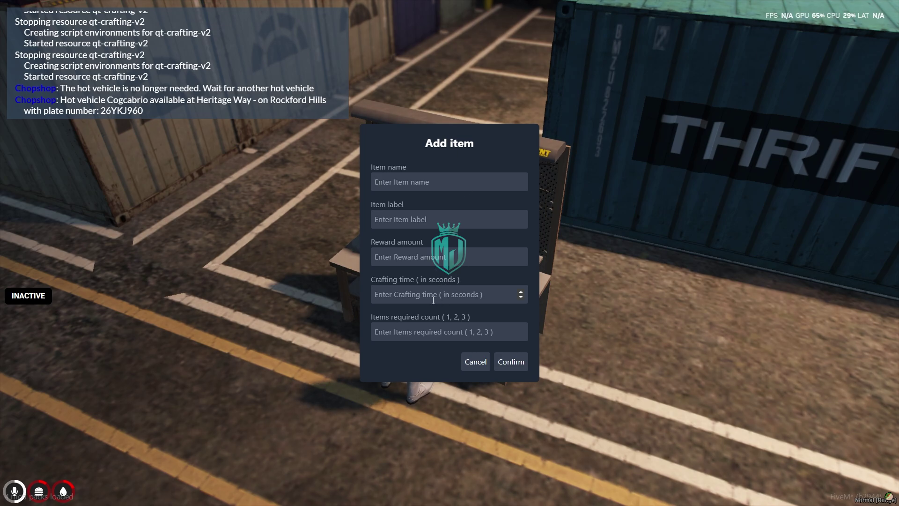
type("10")
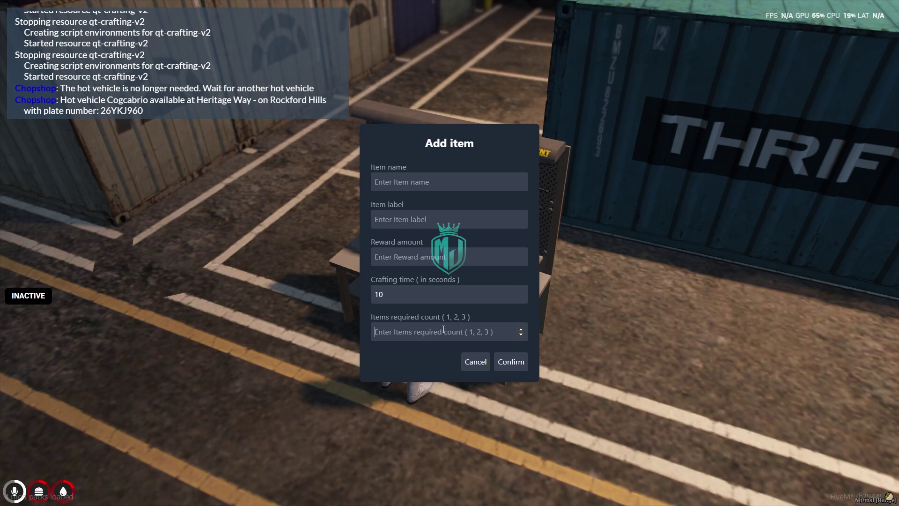
left_click(443, 329)
type("1")
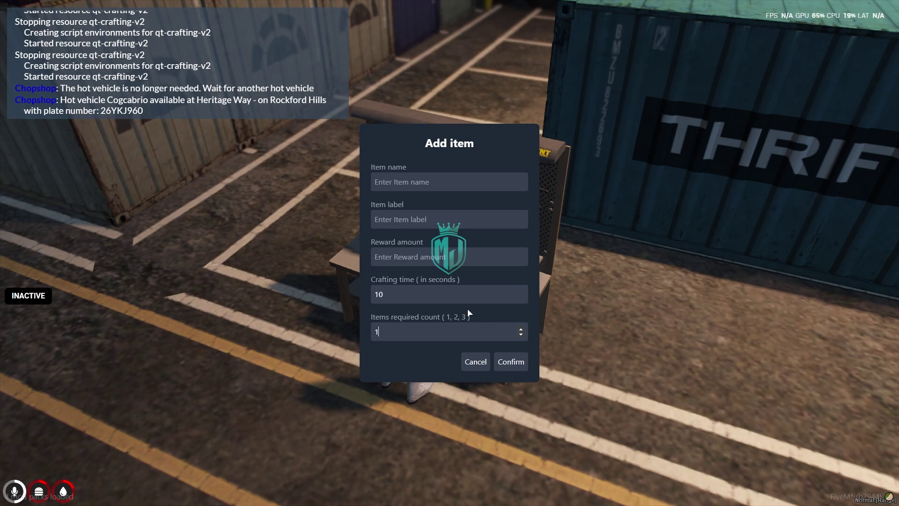
left_click(453, 254)
type("5000")
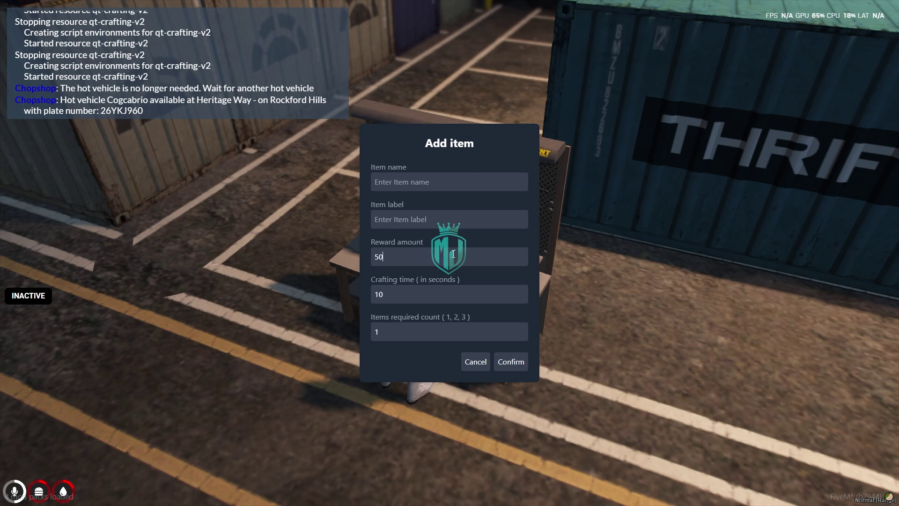
Label the new item Test, fill in its item name and confirm the item details
left_click(445, 225)
type("Terst")
key("BackSpace")
key("BackSpace")
type("st")
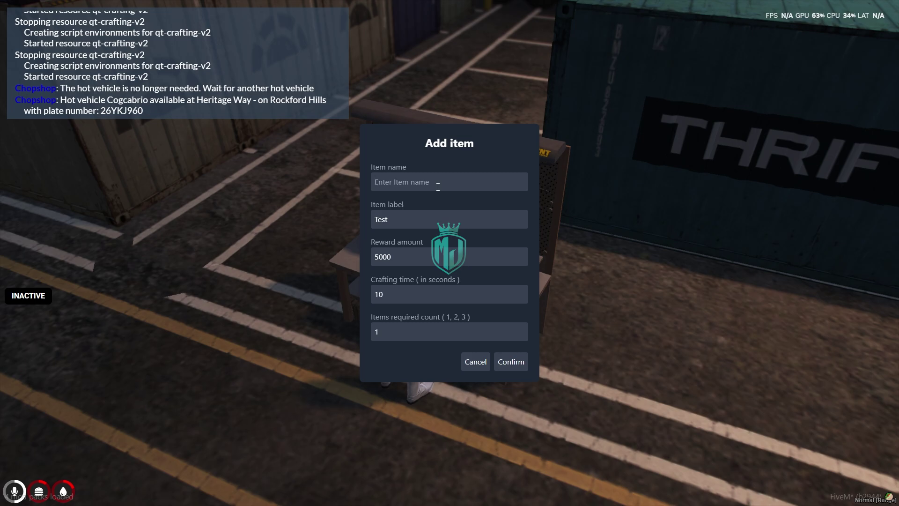
left_click(437, 187)
type("L")
left_click(497, 360)
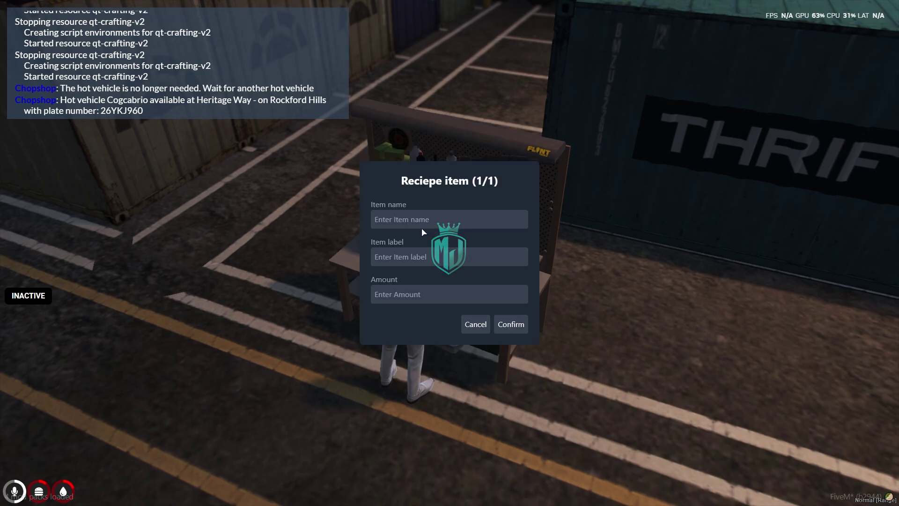
Enter lockpick as the recipe item's name and label with an amount of 10, and confirm the recipe
left_click(447, 221)
type("lockpicklockpick")
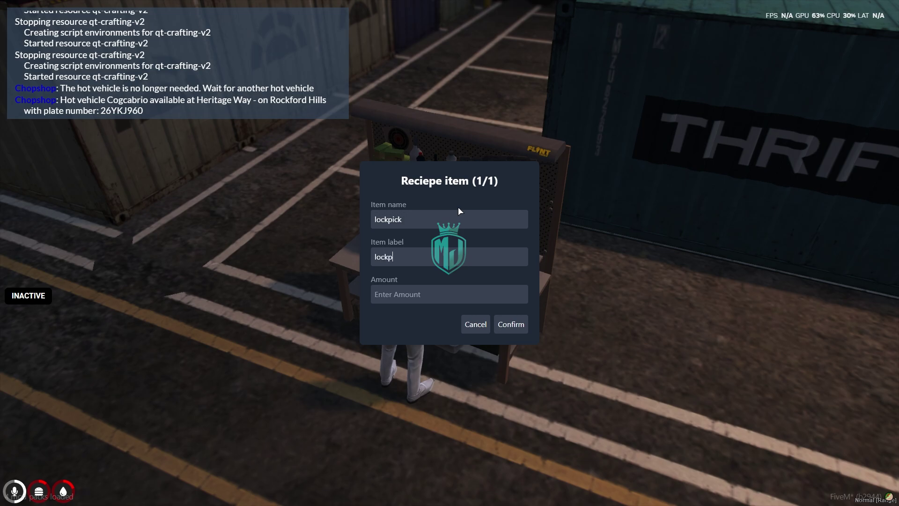
key("Tab")
type("10")
left_click(510, 325)
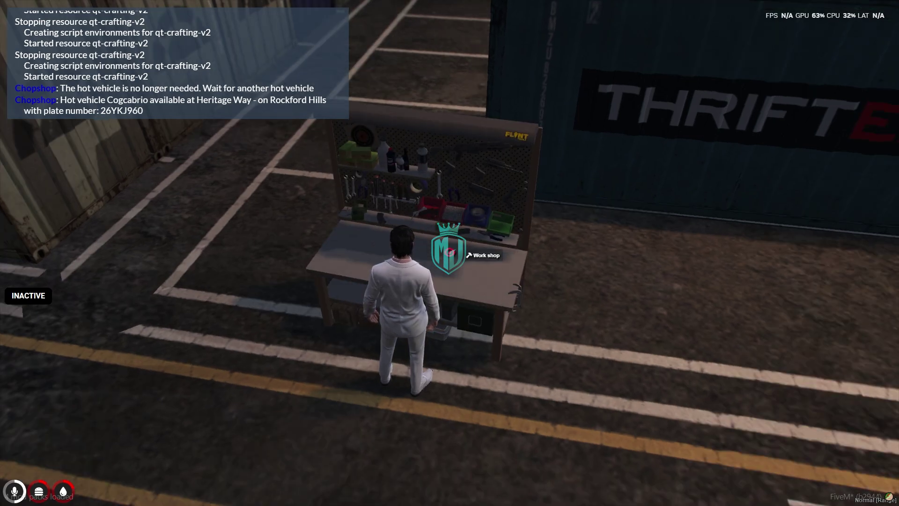
Open the table's Work shop, view the Test recipe, try to craft it and close the crafting window
key("e")
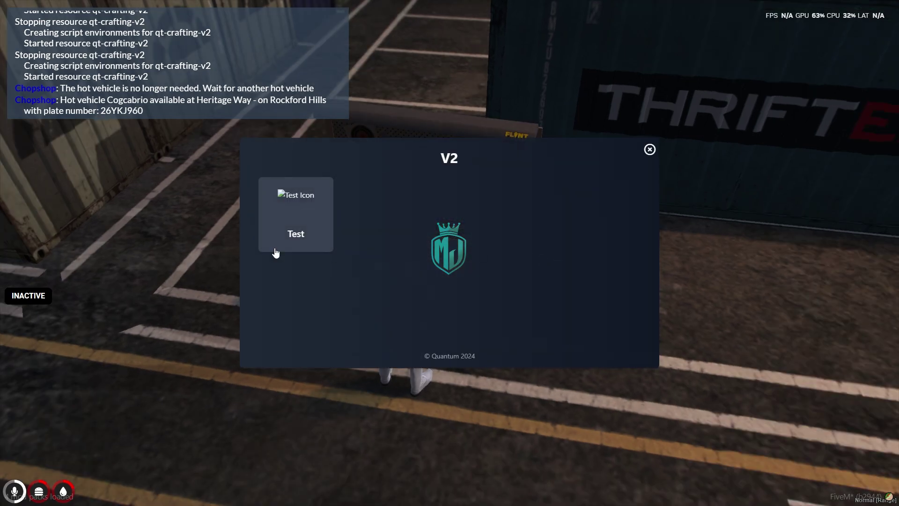
left_click(307, 223)
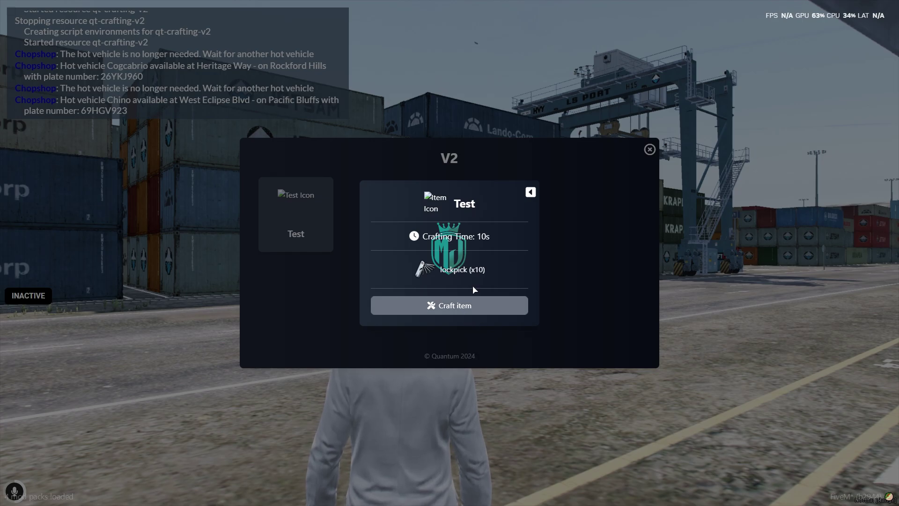
left_click(467, 309)
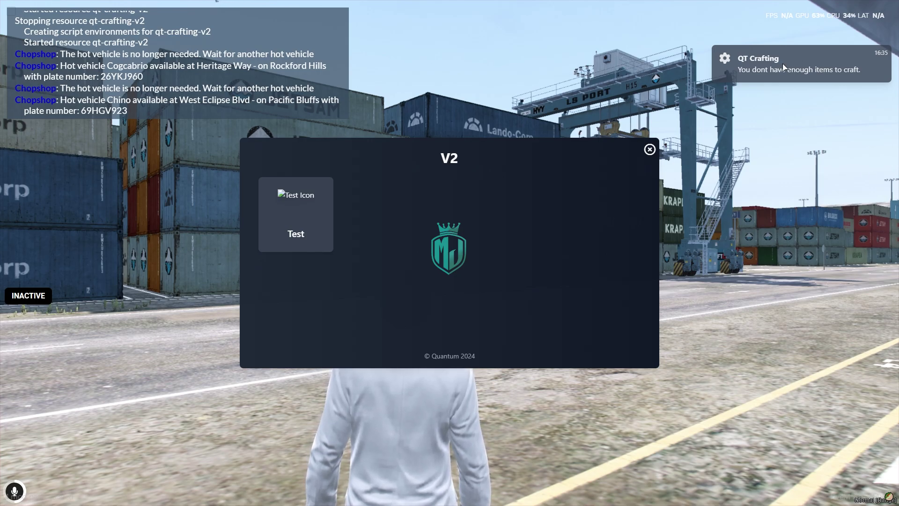
key("Escape")
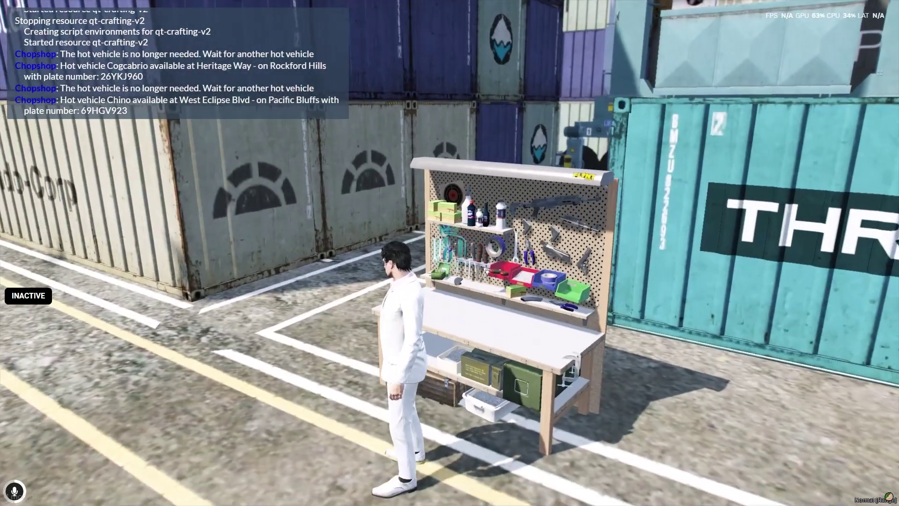
Run /giveitem 1 lockpick 10 in chat to give the player ten lockpicks
type("t/gi")
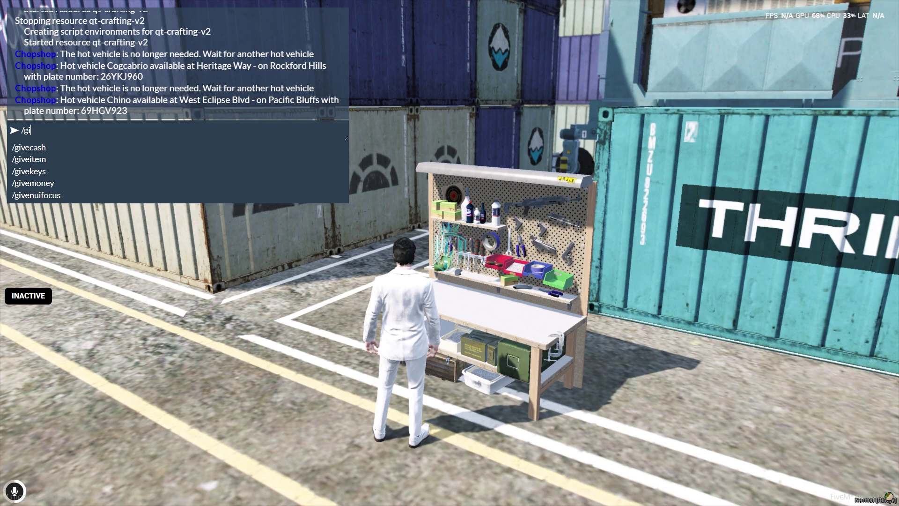
type("veitem 1 lockpick 10")
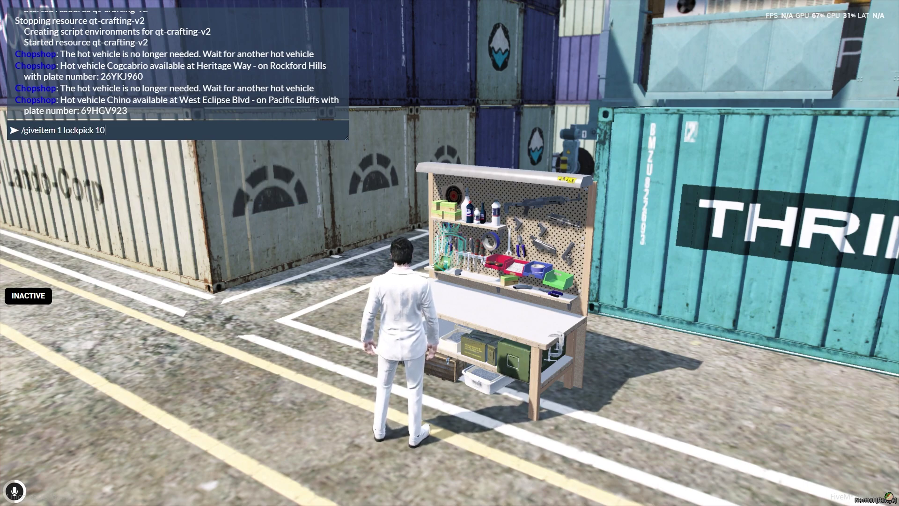
key("Return")
Move the lockpicks to inventory slot 3, rearrange the neighbouring items and close the inventory
key("Tab")
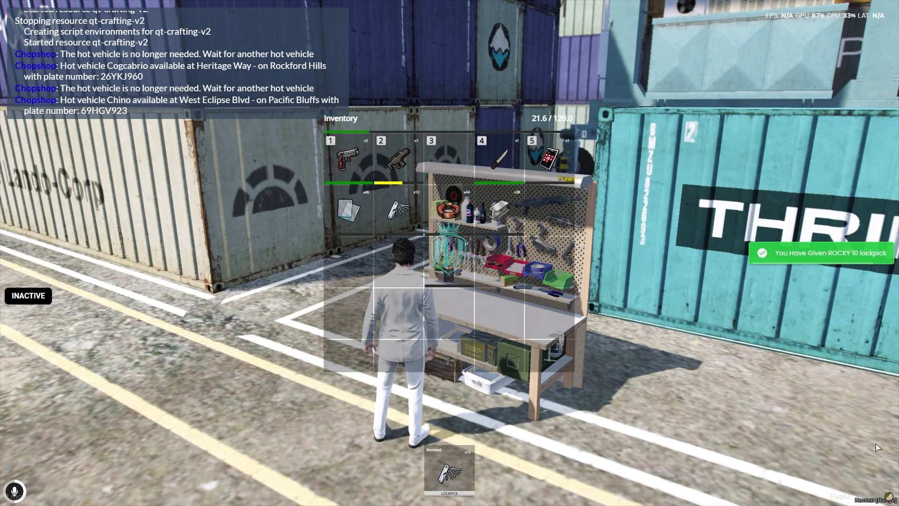
mouse_move(446, 165)
left_click_drag(446, 165, 447, 162)
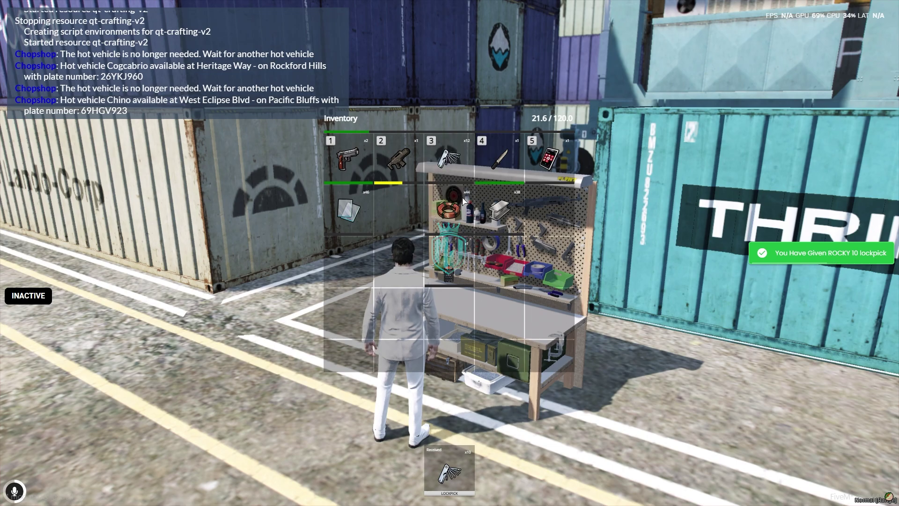
left_click_drag(447, 211, 402, 211)
left_click_drag(492, 211, 434, 224)
key("Tab")
Open the table's Work shop, craft the Test item from its lockpick recipe and leave the crafting window
key("alt")
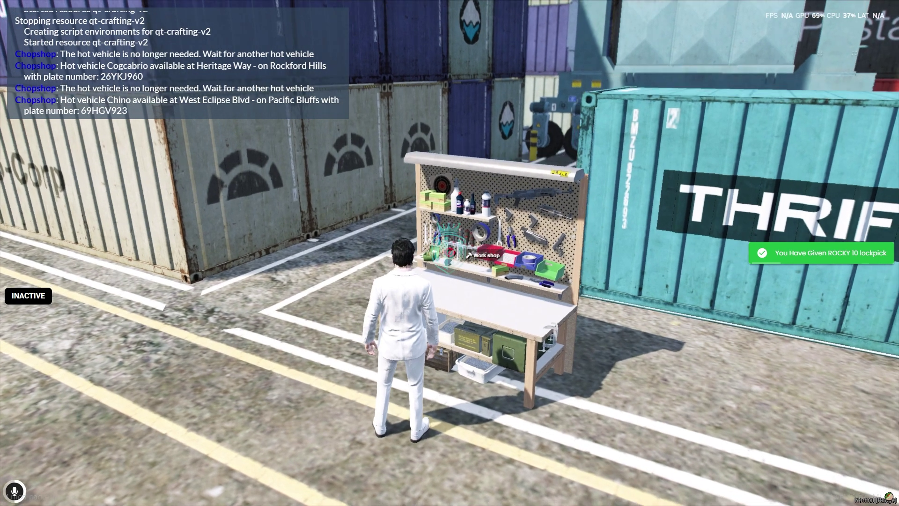
left_click(477, 258)
left_click(307, 221)
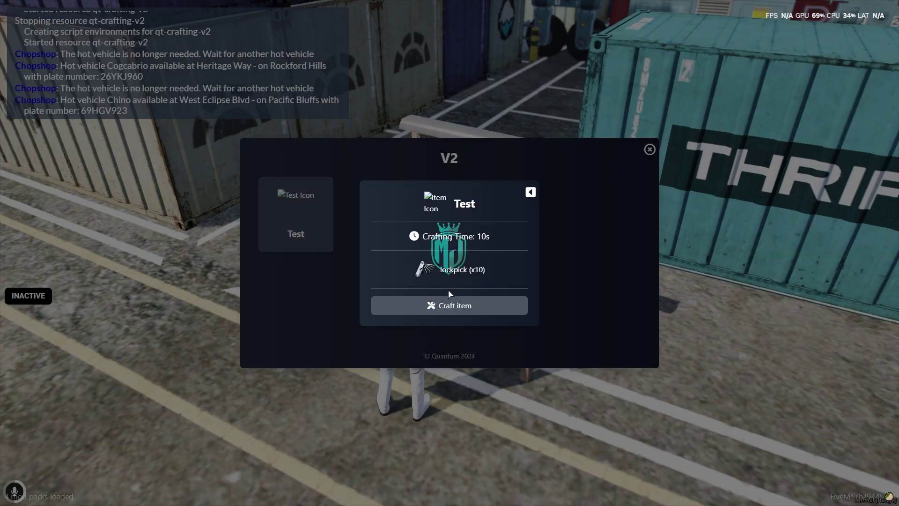
left_click(452, 305)
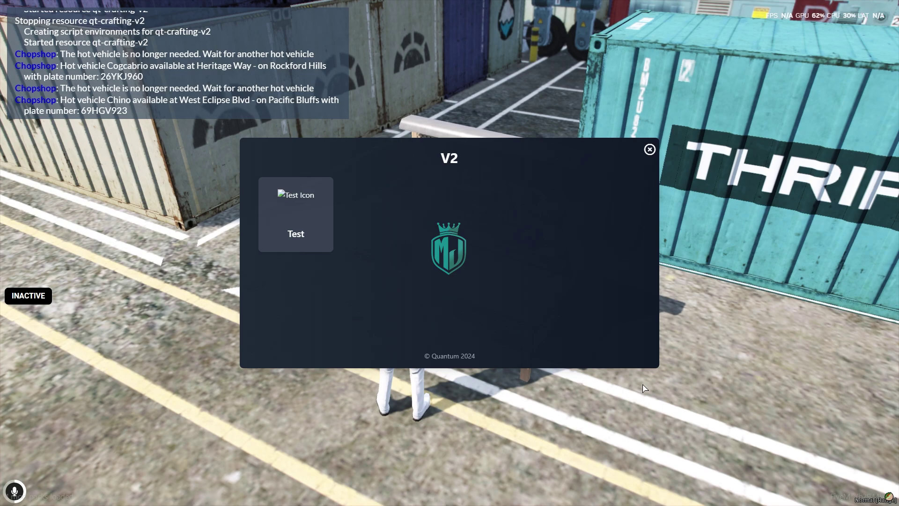
left_click(651, 152)
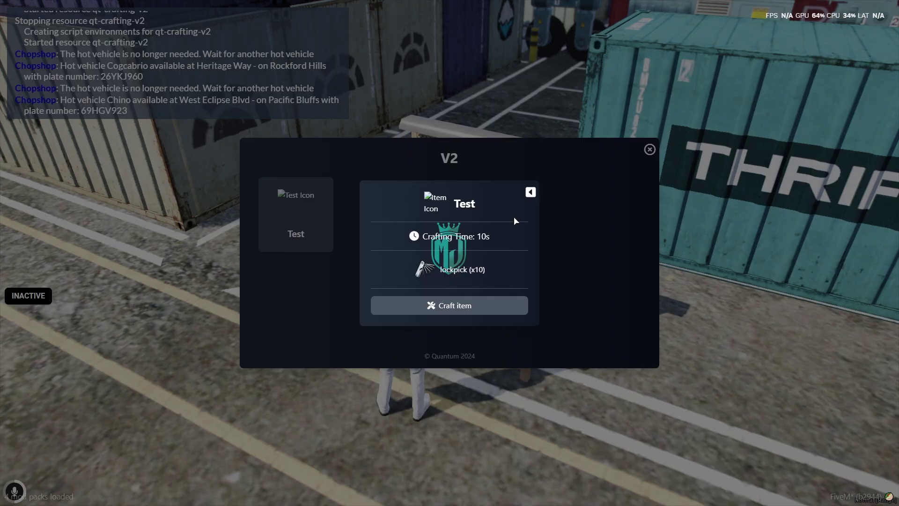
Review the Test recipe's crafting time and required item again, return to the item list and close the crafting window
left_click(531, 192)
left_click(320, 227)
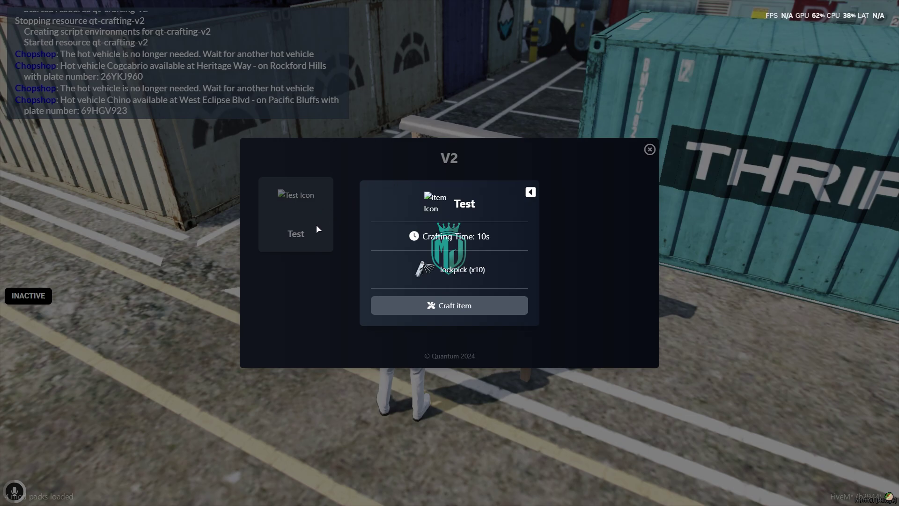
left_click(530, 193)
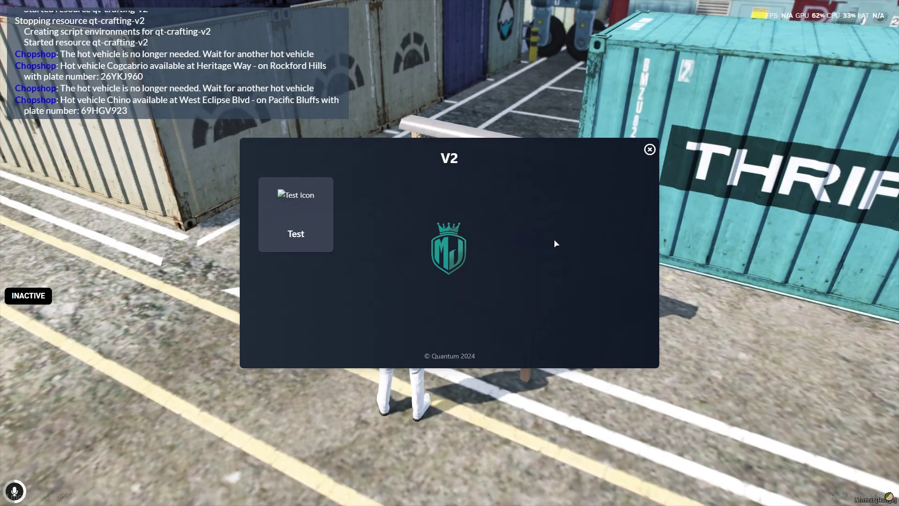
left_click(650, 150)
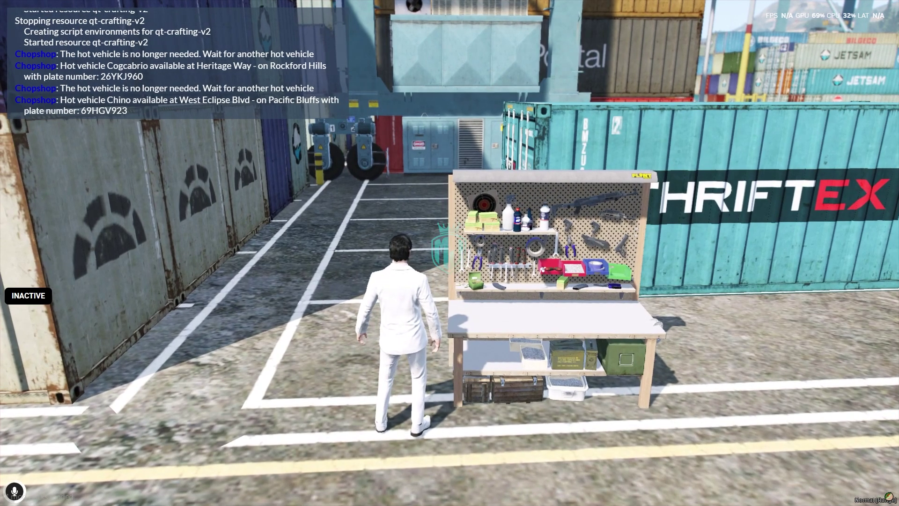